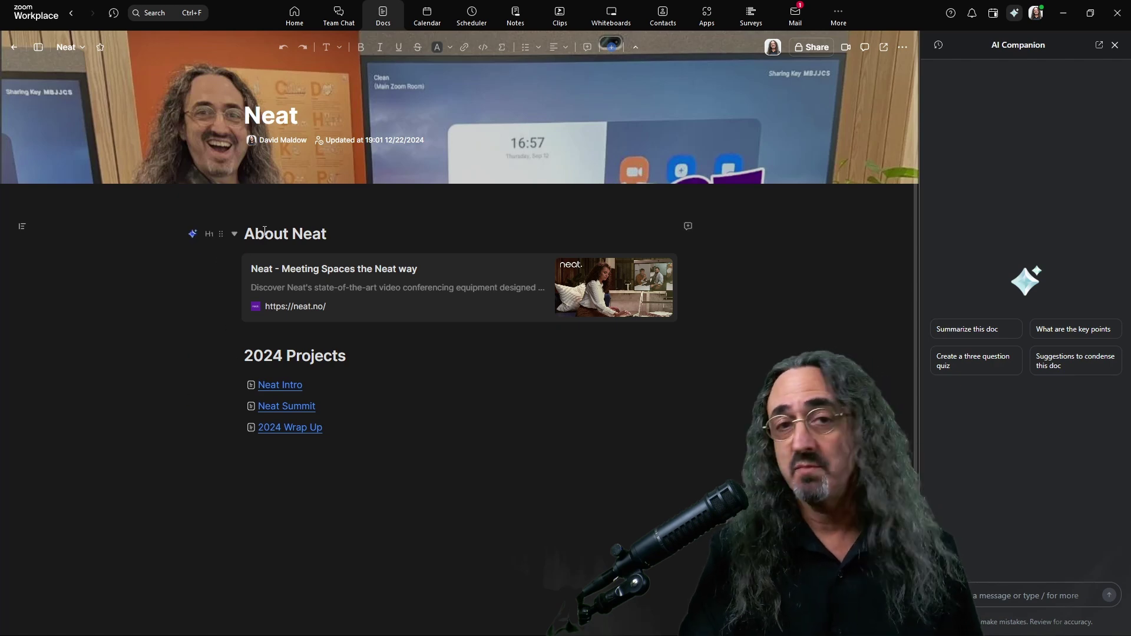
# - Insert a 'Briefing Calendar' H1 heading above 2024 Projects, with an empty line after it
pyautogui.moveTo(276, 281)
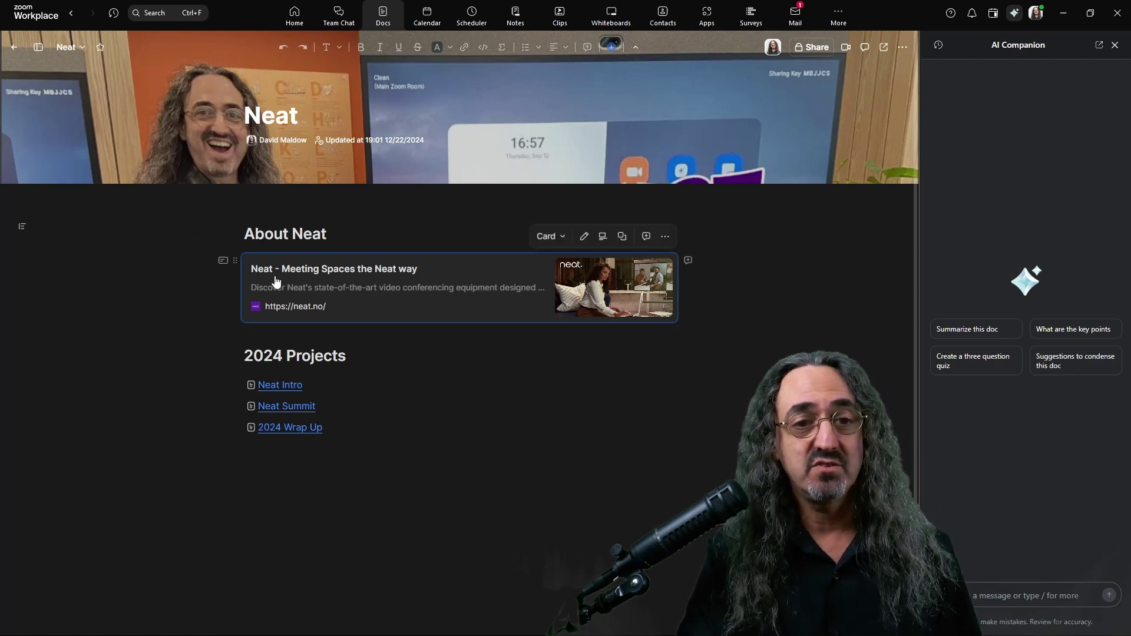
pyautogui.click(246, 357)
pyautogui.press('Return')
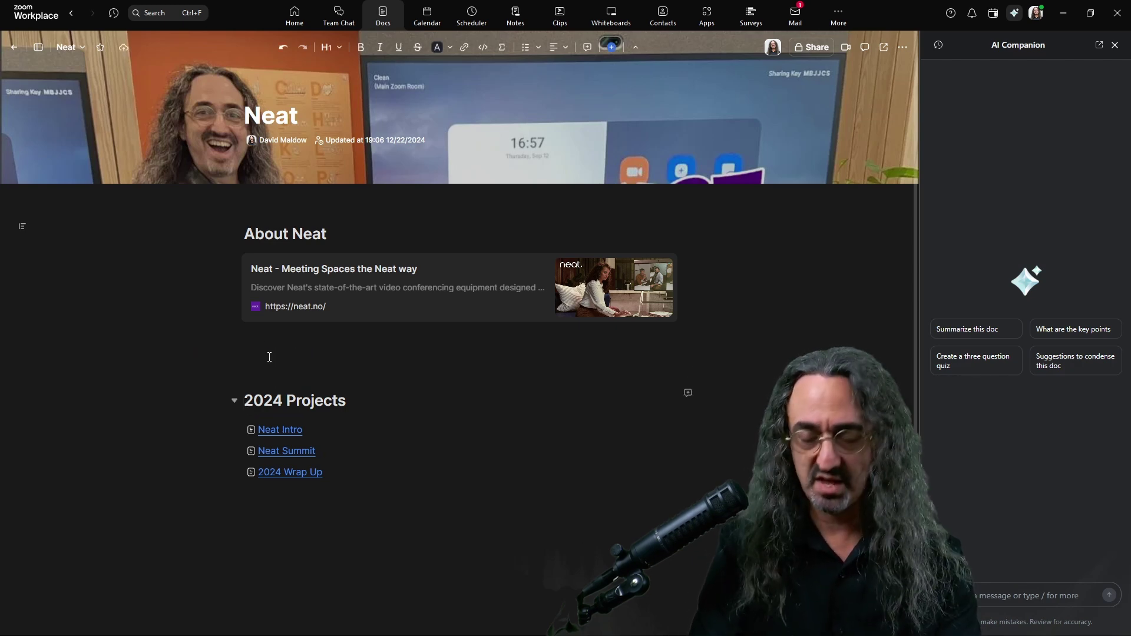
pyautogui.press('Up')
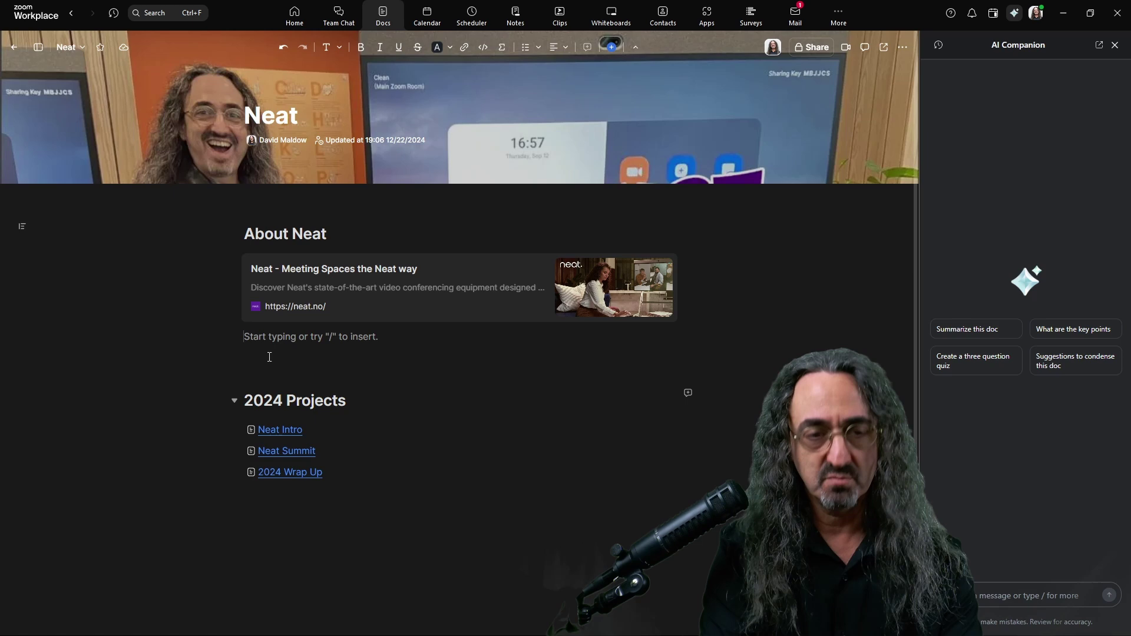
pyautogui.write('Briefing ')
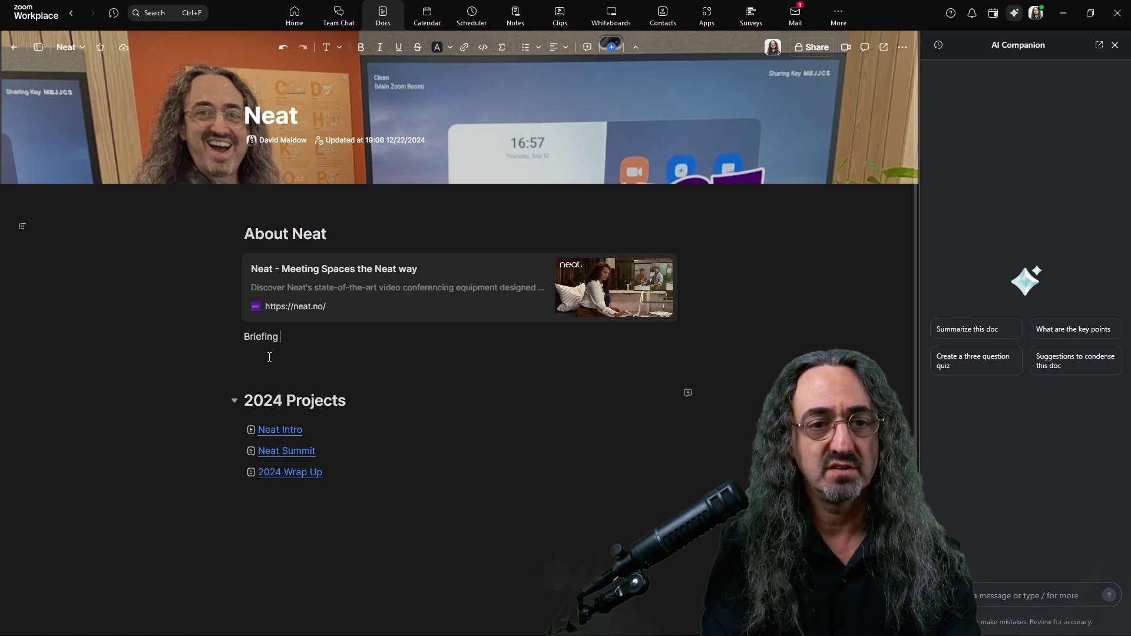
pyautogui.write('Calendar')
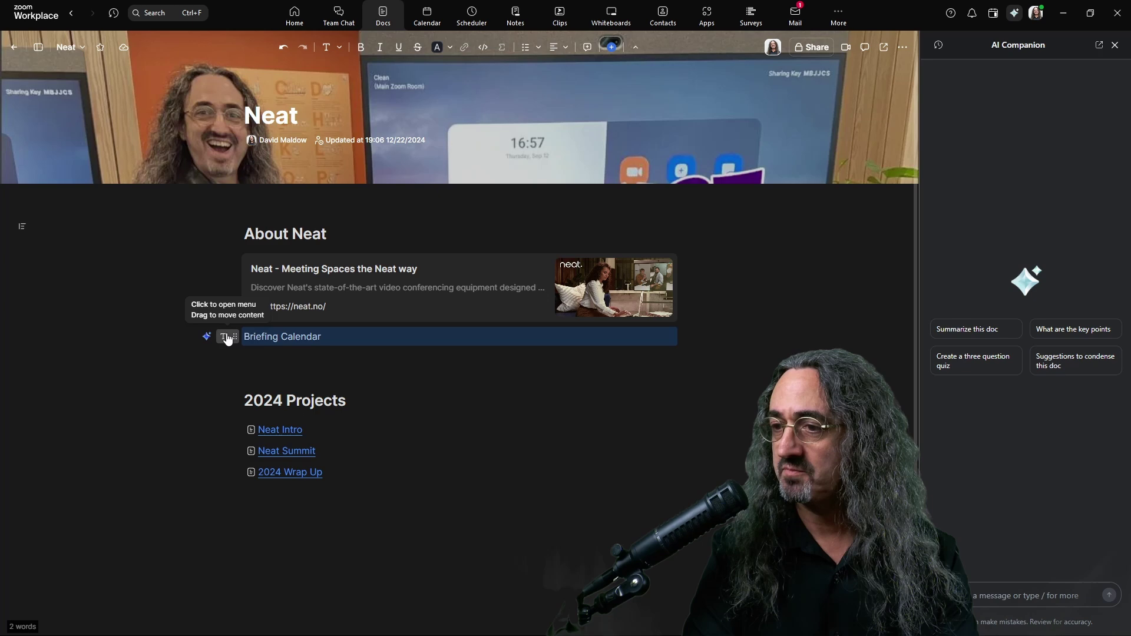
pyautogui.click(227, 337)
pyautogui.click(151, 411)
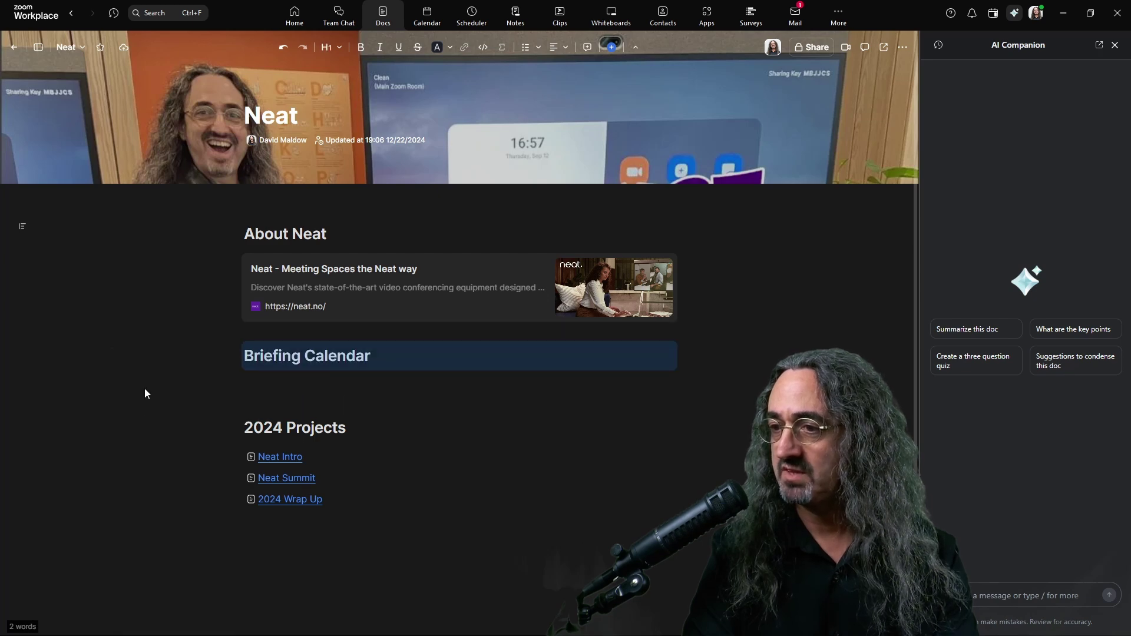
pyautogui.click(272, 388)
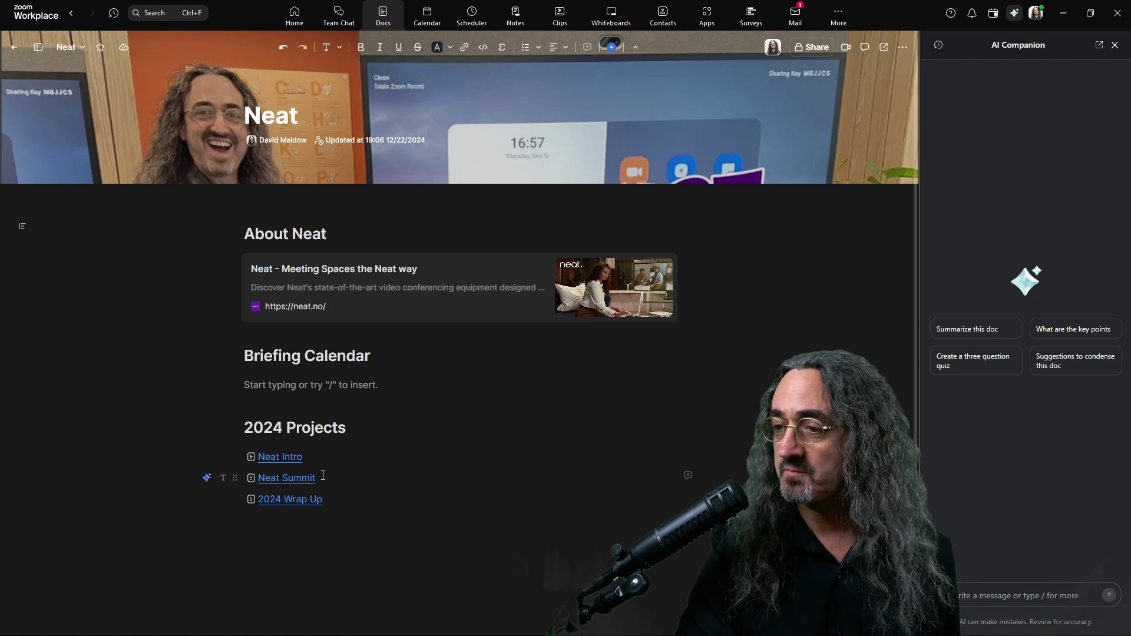
# - Switch the Neat Summit link's display style to a preview Card
pyautogui.moveTo(294, 489)
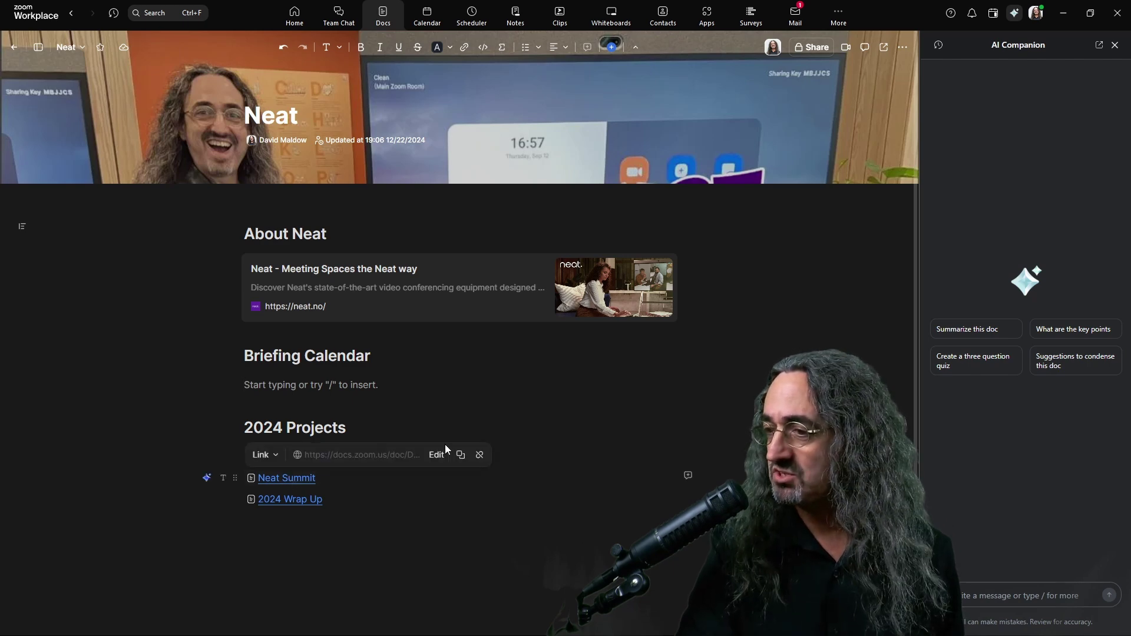
pyautogui.click(264, 455)
pyautogui.click(278, 504)
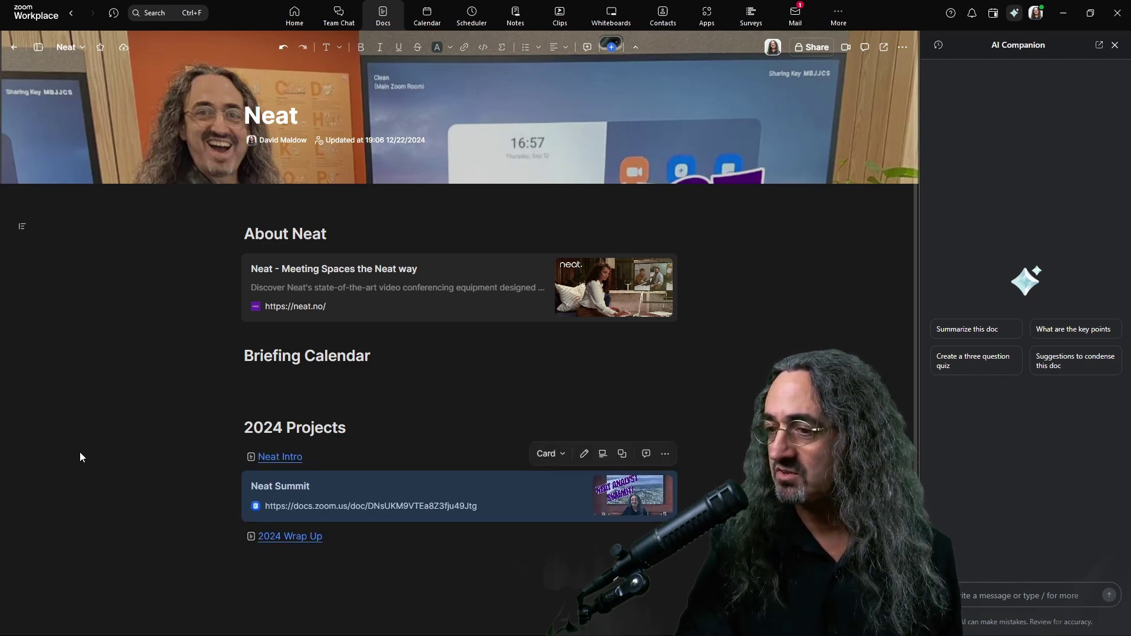
# - Open the linked Neat Summit doc from its new preview card
pyautogui.click(81, 446)
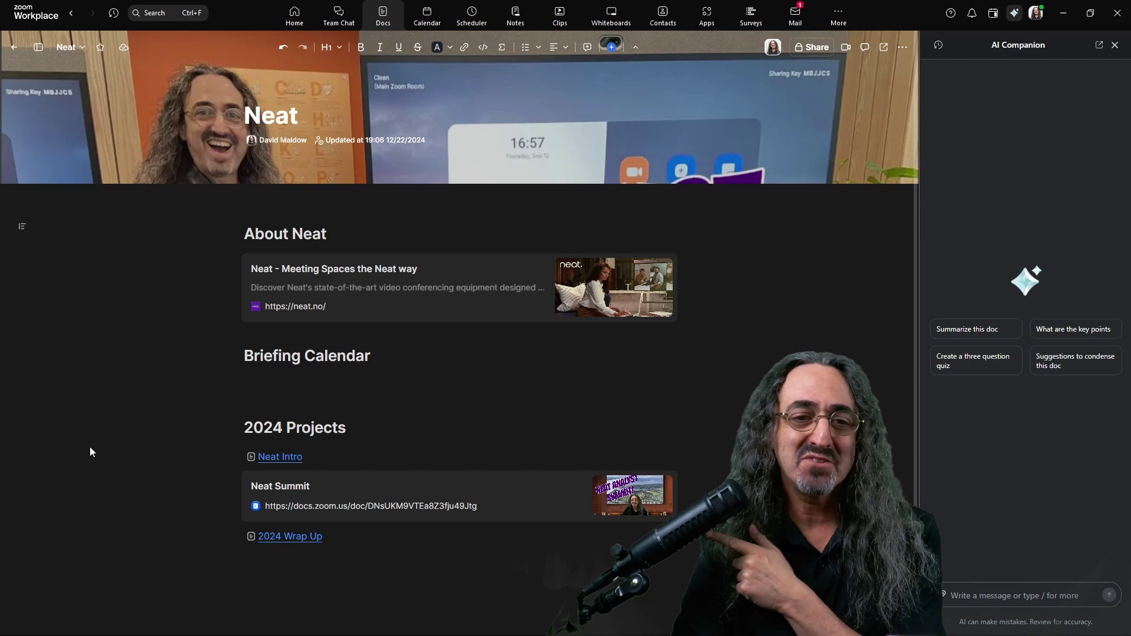
pyautogui.click(345, 492)
pyautogui.click(350, 497)
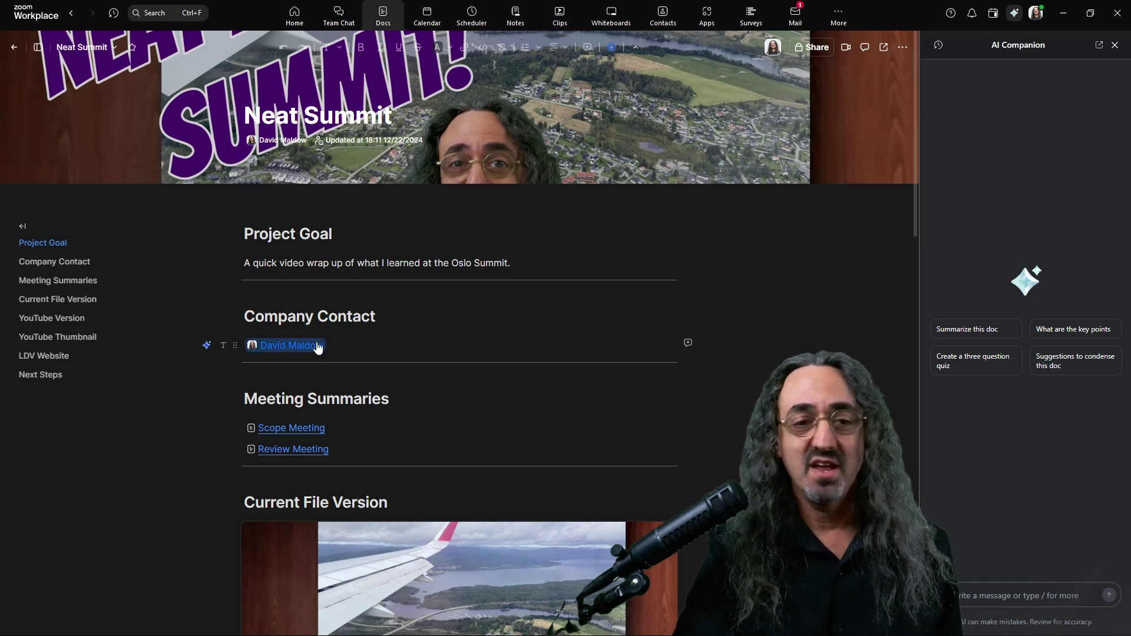
pyautogui.moveTo(299, 348)
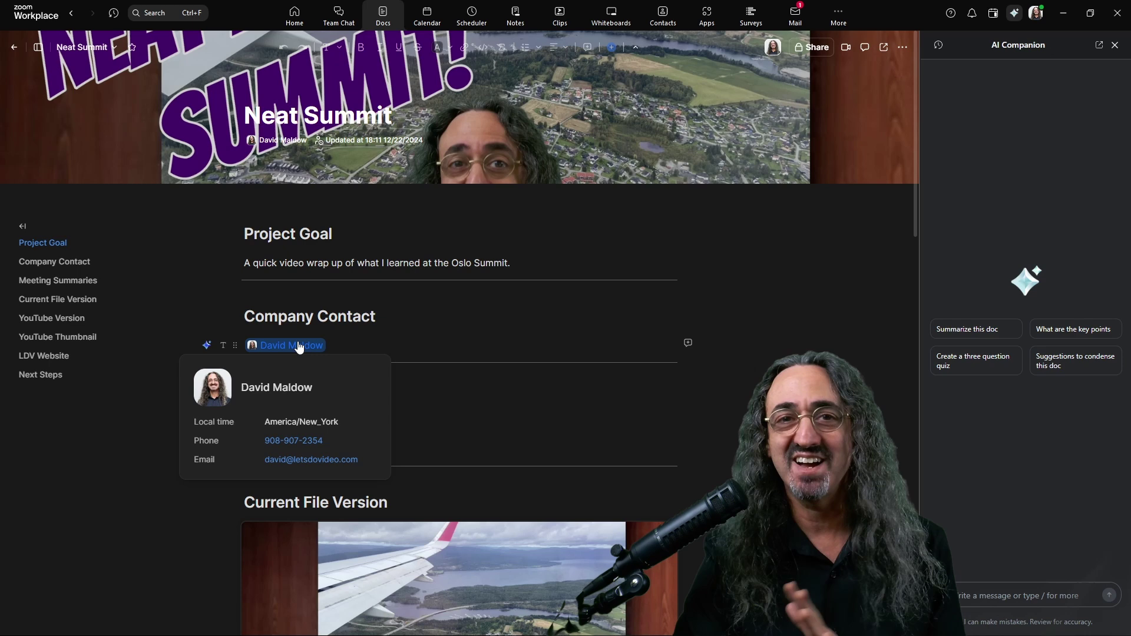
pyautogui.click(413, 345)
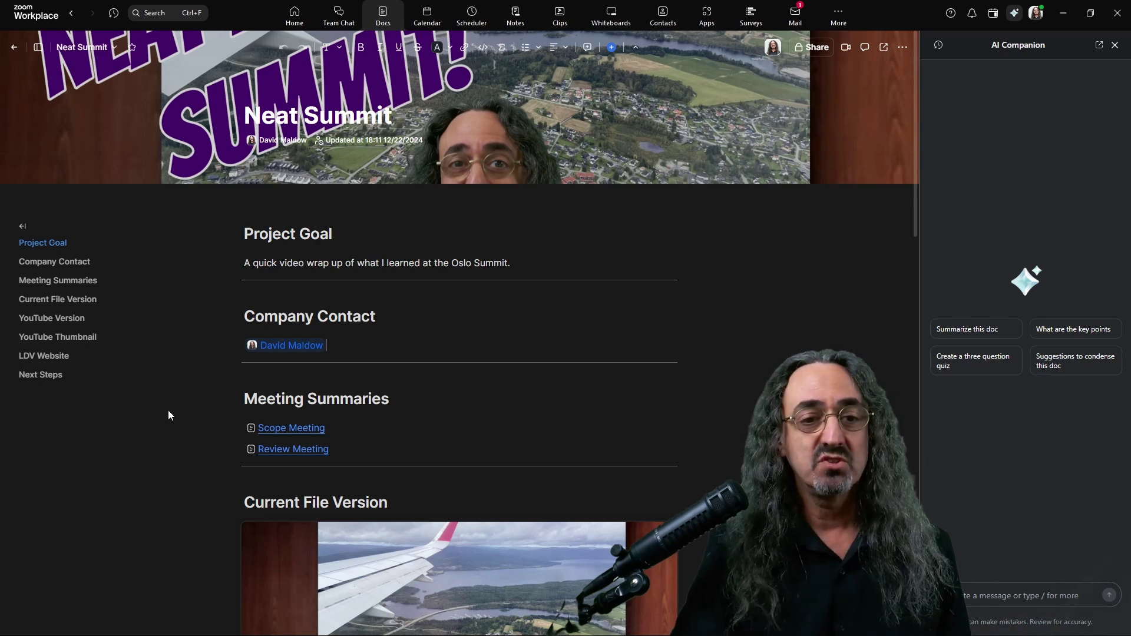
pyautogui.moveTo(215, 434)
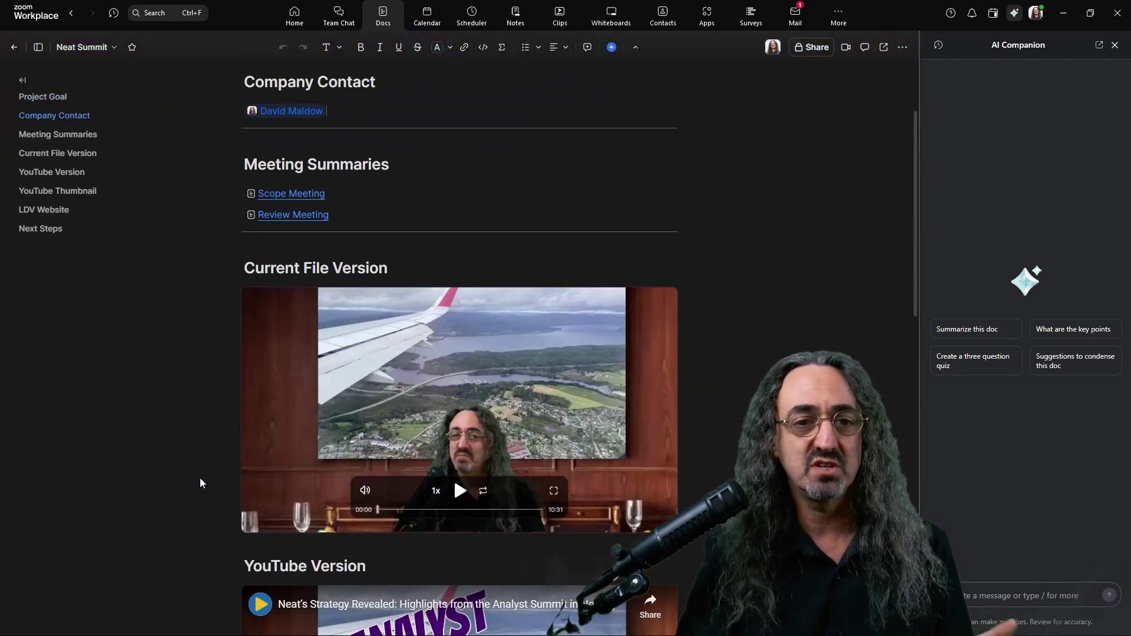
pyautogui.scroll(4, 200, 479)
pyautogui.moveTo(279, 433)
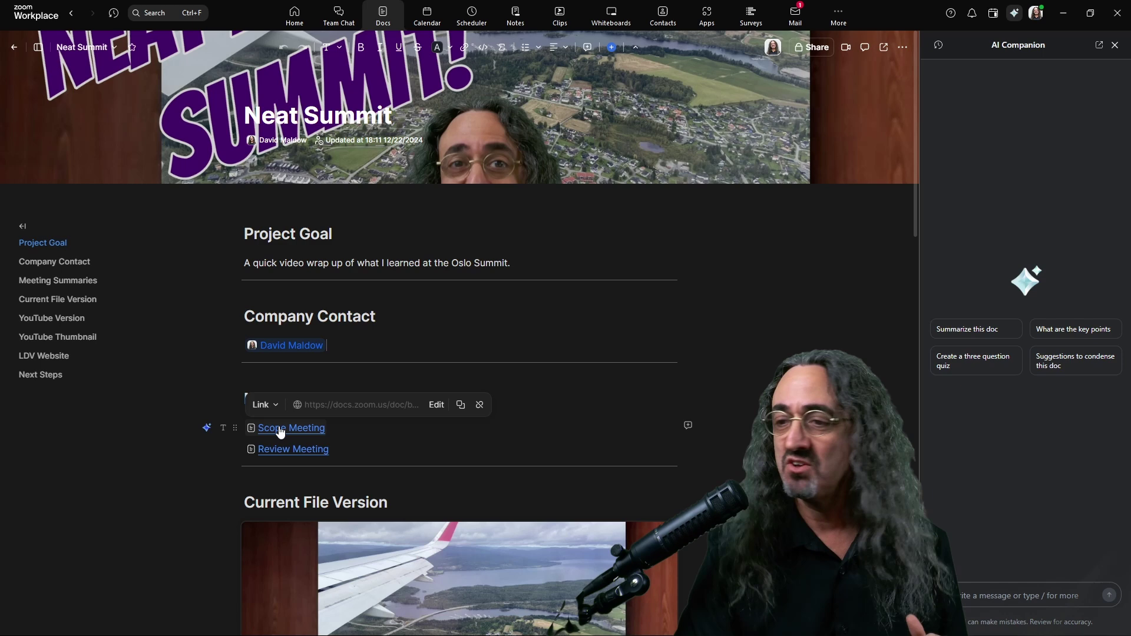
# - Go to the empty Scope Meeting subpage and choose Meeting summary from its insert menu
pyautogui.click(279, 429)
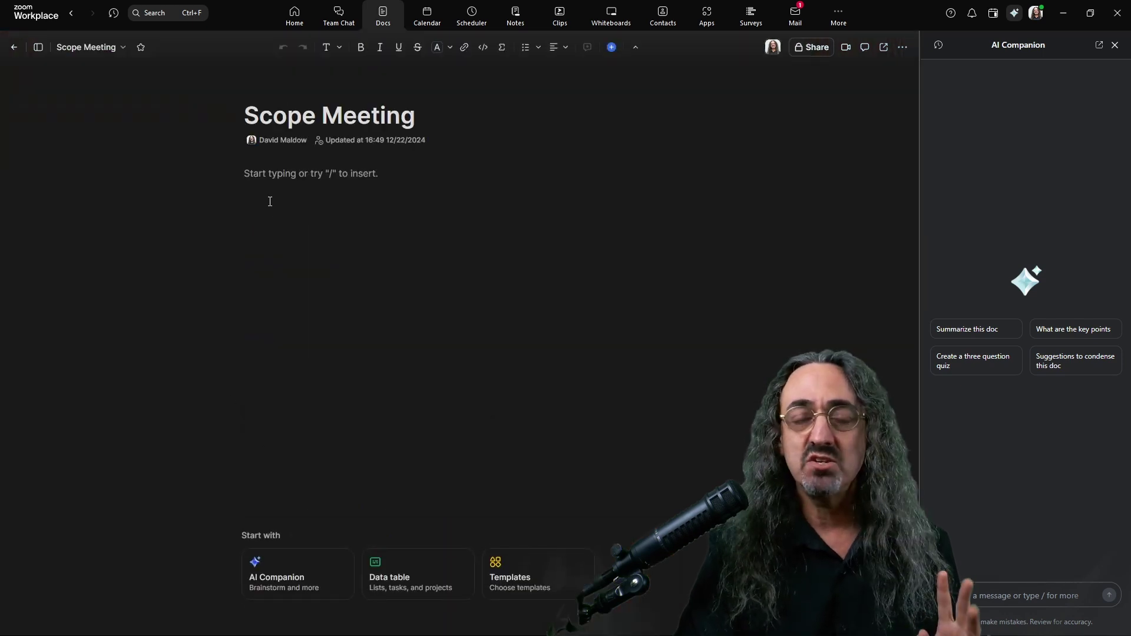
pyautogui.click(287, 183)
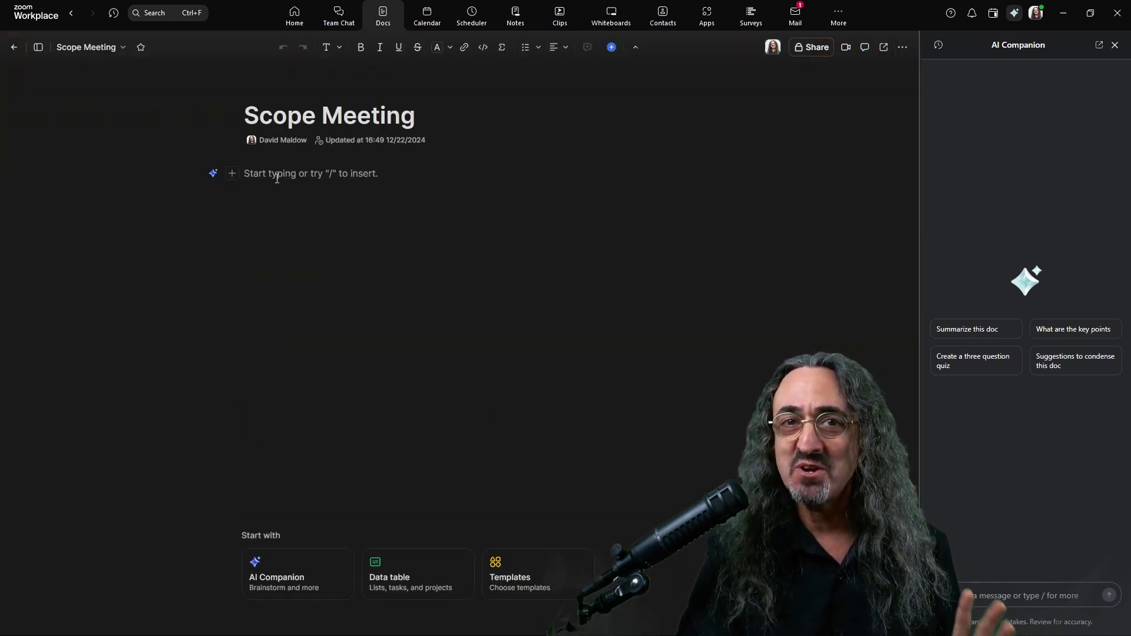
pyautogui.click(232, 173)
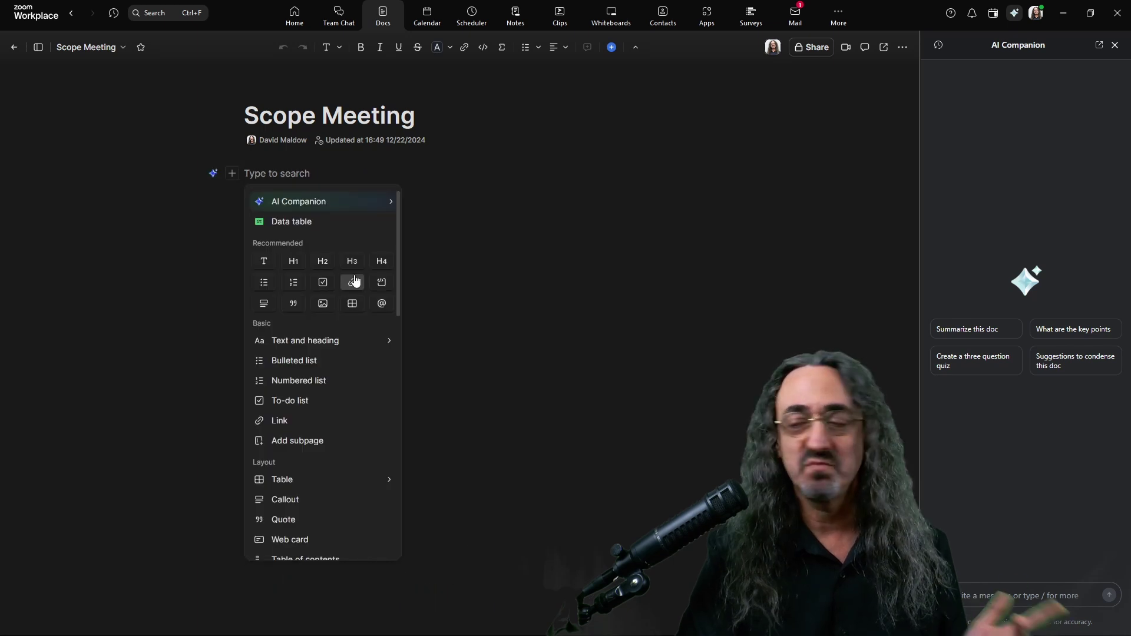
pyautogui.scroll(-5, 364, 331)
pyautogui.scroll(-5, 377, 360)
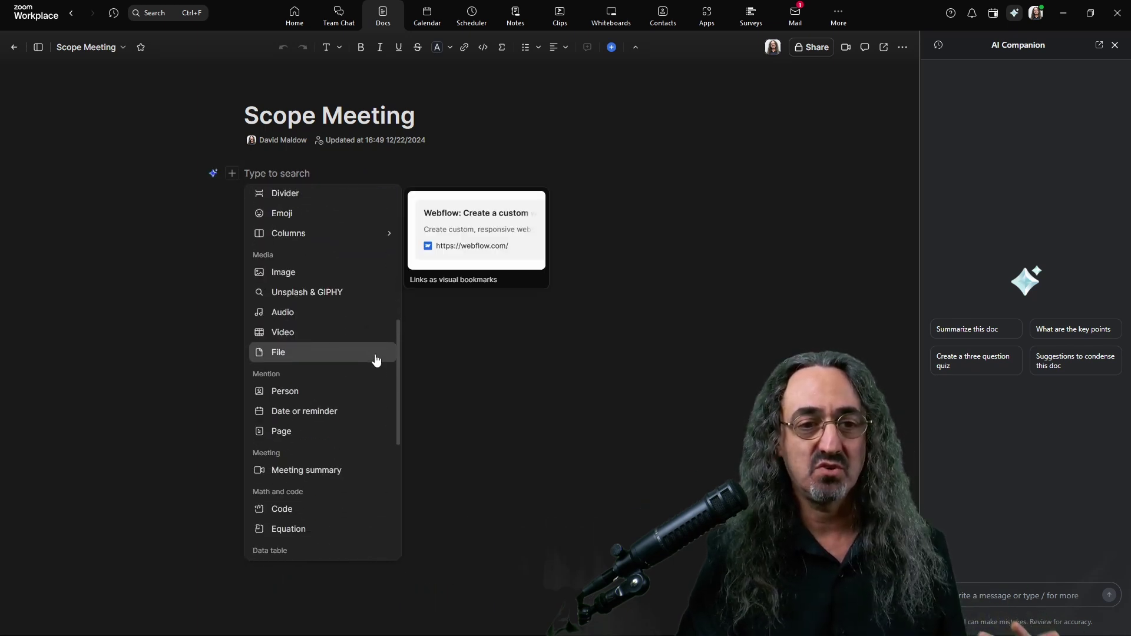
pyautogui.scroll(4, 380, 377)
pyautogui.scroll(3, 383, 397)
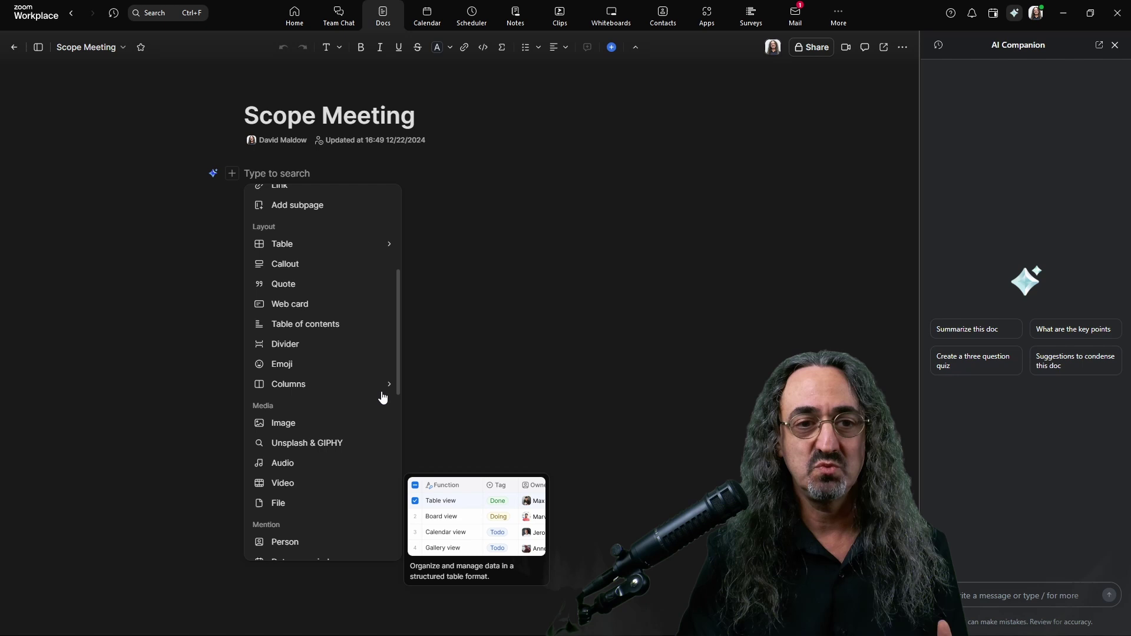
pyautogui.moveTo(383, 390)
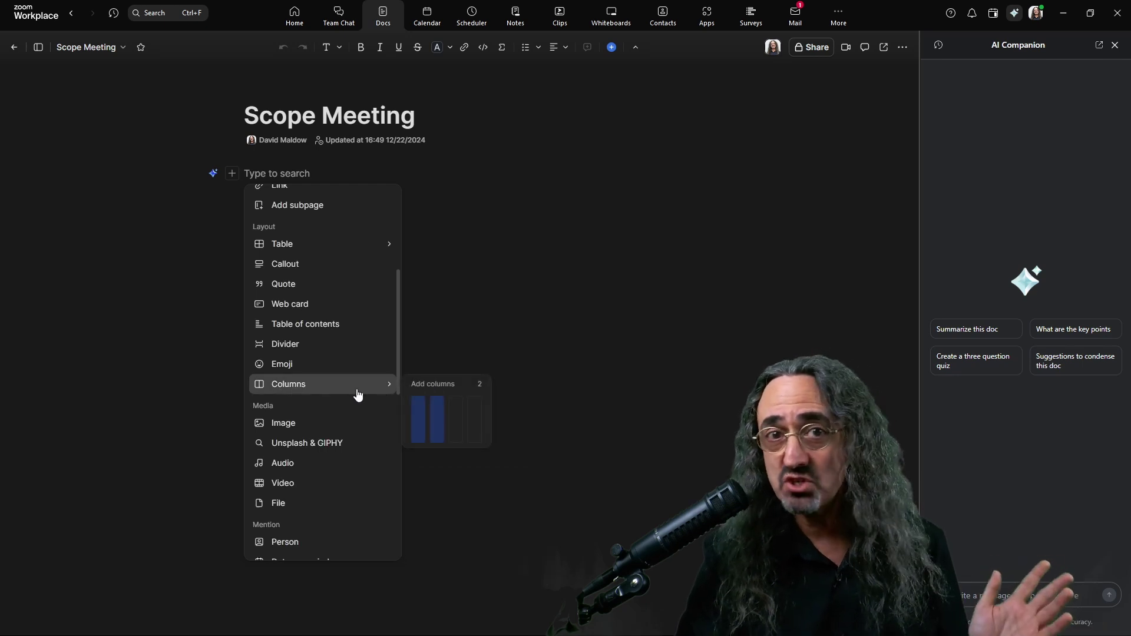
pyautogui.scroll(-1, 342, 413)
pyautogui.scroll(-3, 348, 418)
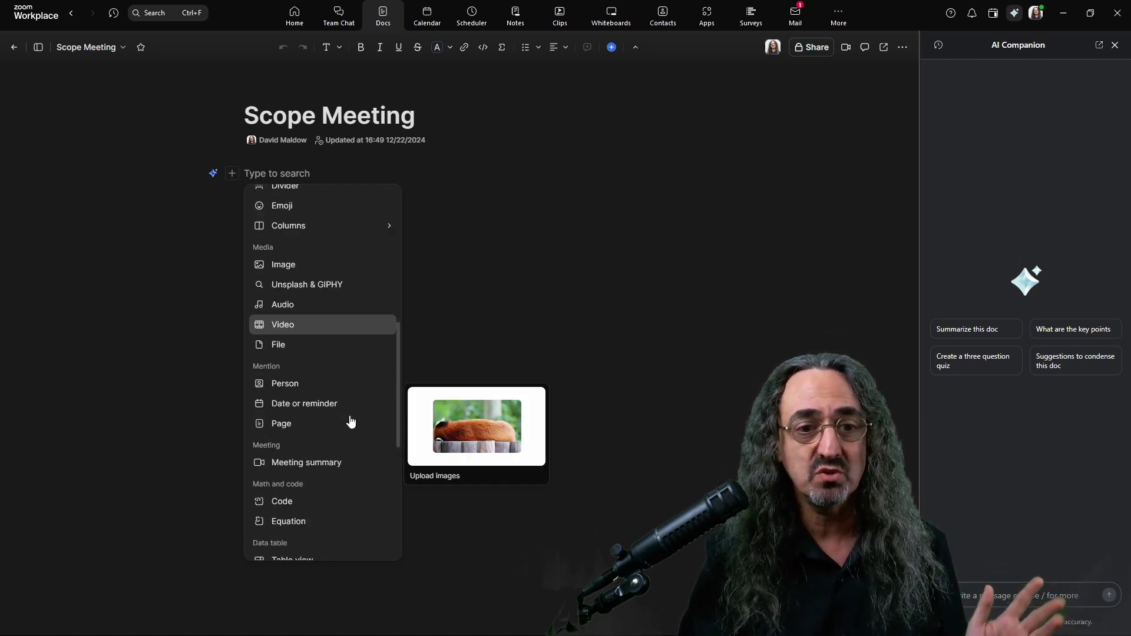
pyautogui.click(322, 386)
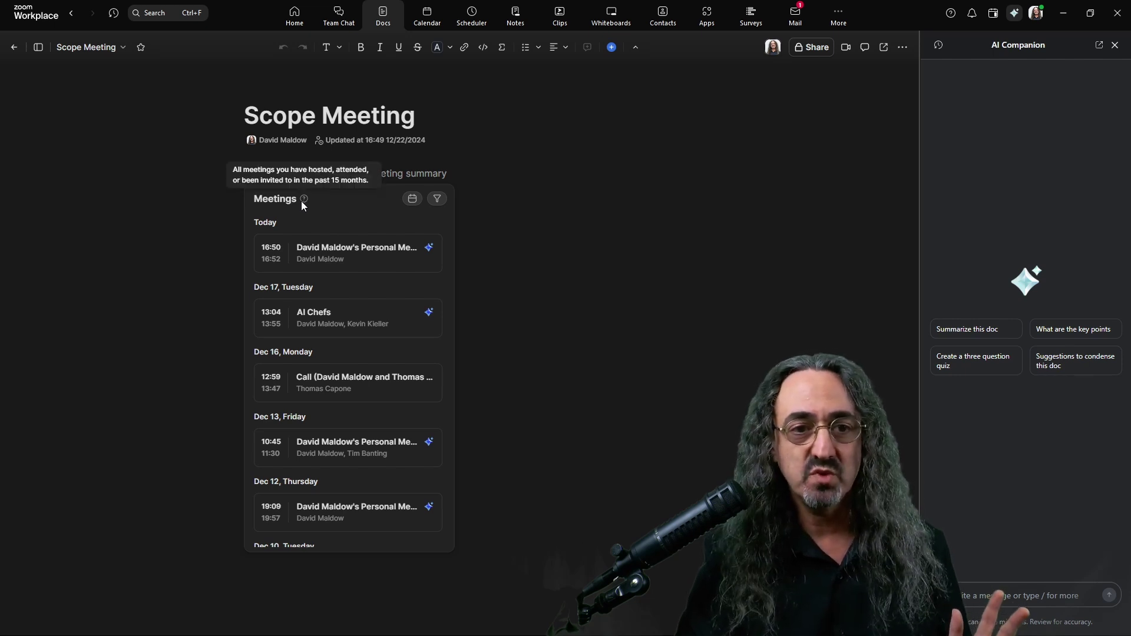
# - Insert the AI Chefs meeting summary into the Scope Meeting page, then return via the breadcrumb
pyautogui.click(307, 311)
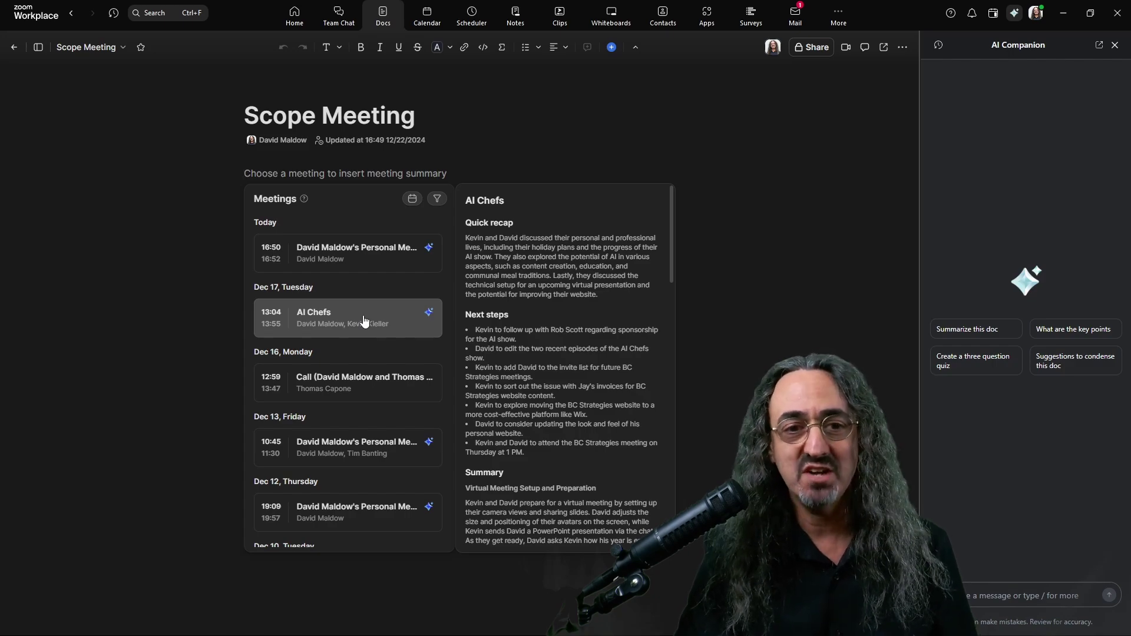
pyautogui.click(363, 320)
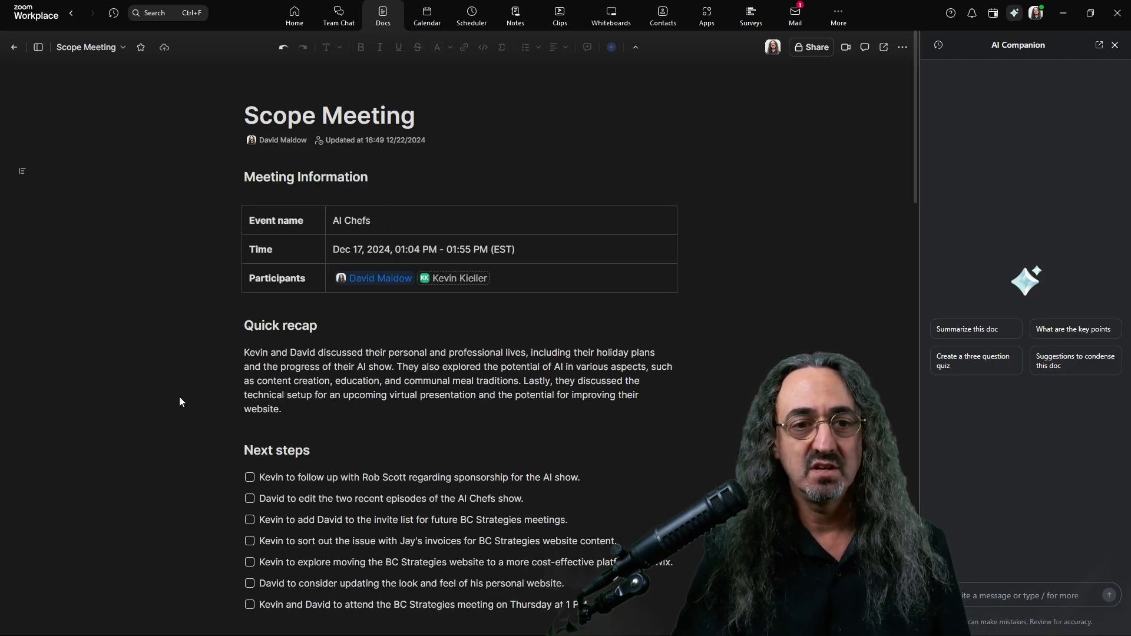
pyautogui.scroll(-3, 179, 406)
pyautogui.scroll(-5, 181, 422)
pyautogui.scroll(10, 183, 432)
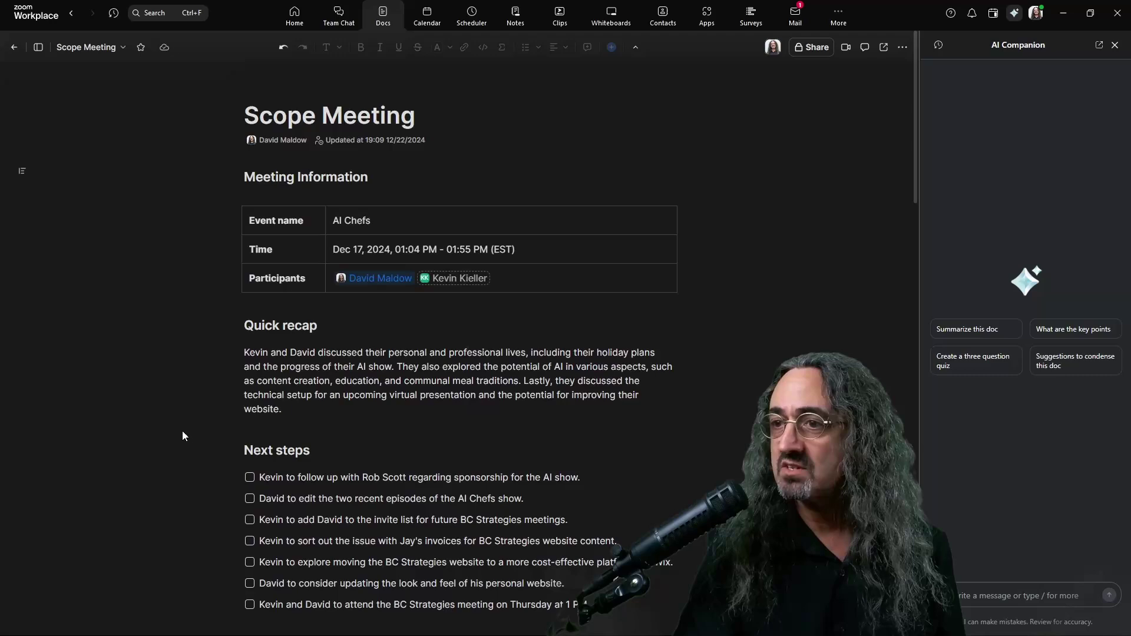
pyautogui.click(86, 47)
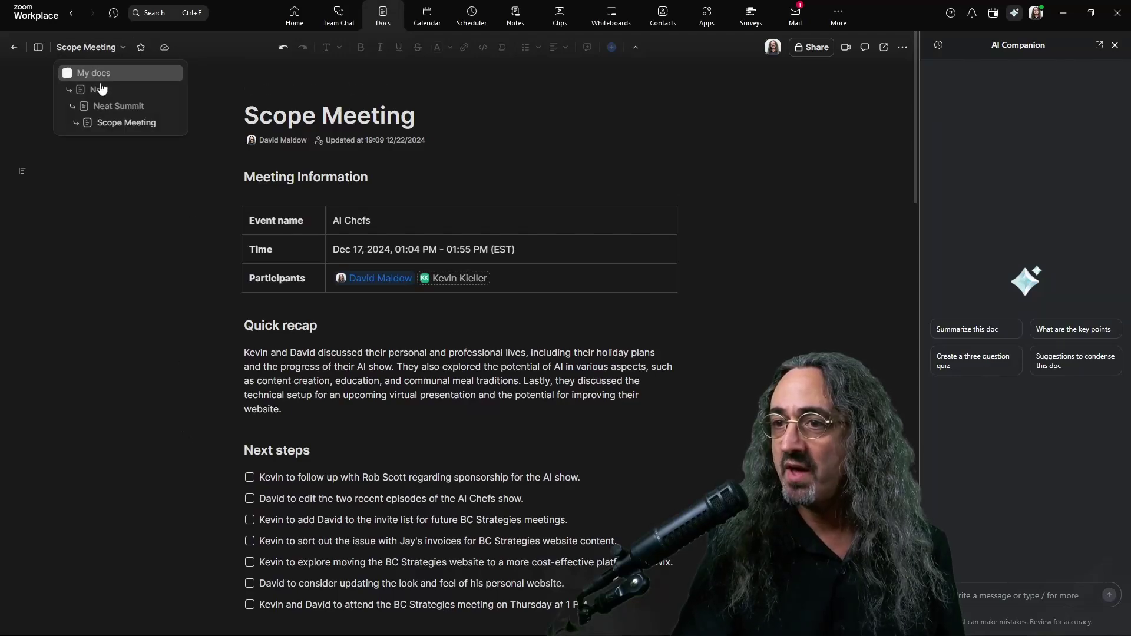
pyautogui.click(114, 107)
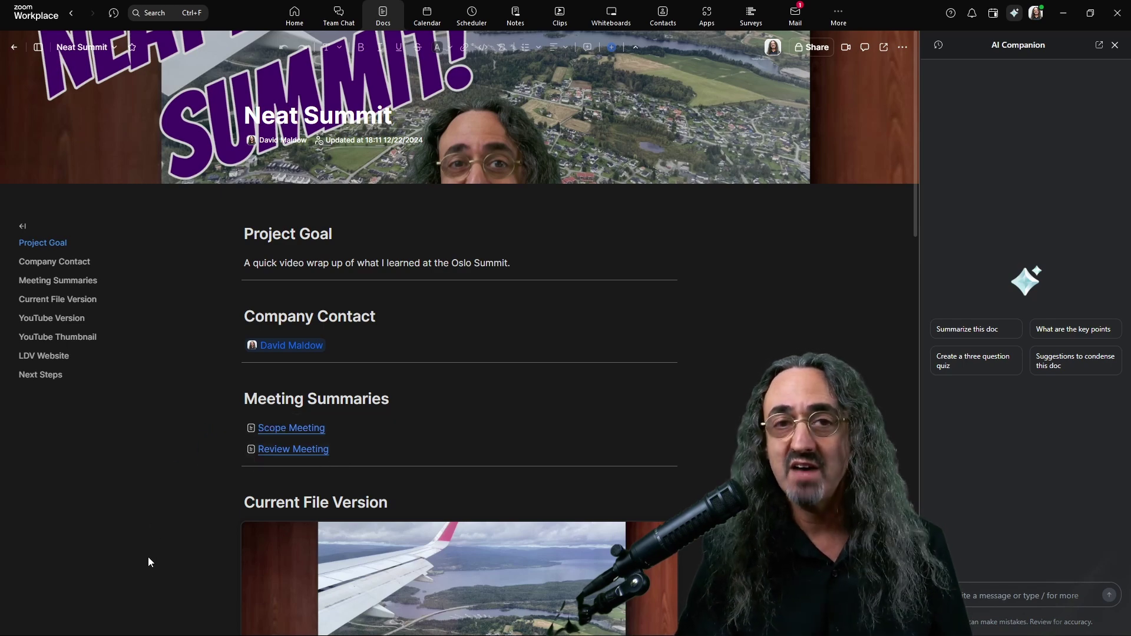
pyautogui.click(284, 429)
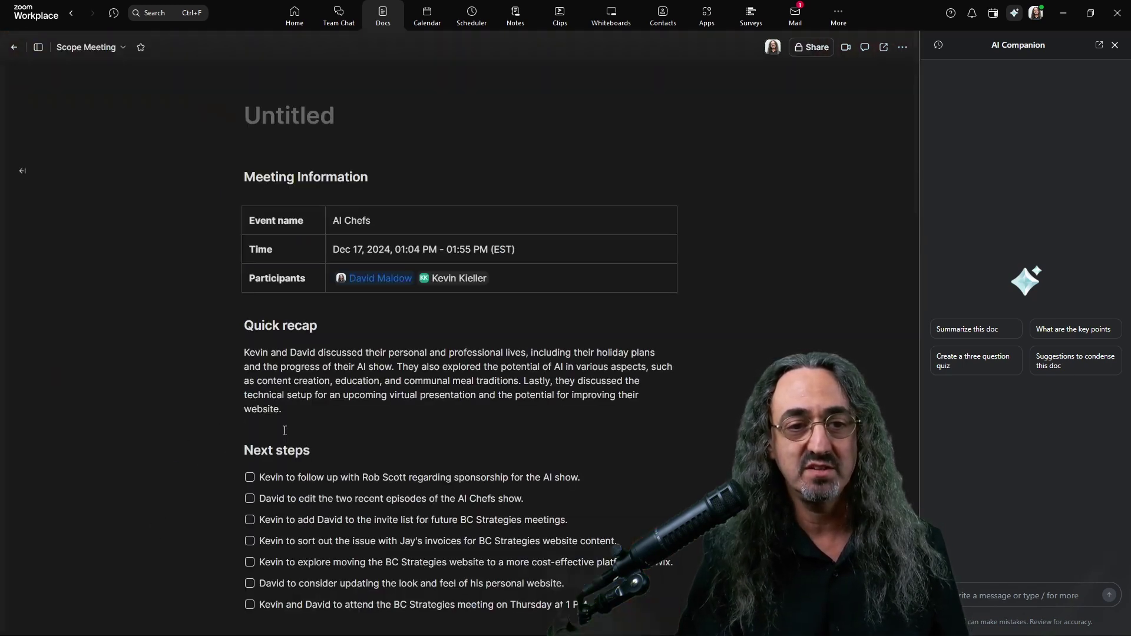
pyautogui.scroll(-5, 418, 436)
pyautogui.scroll(5, 425, 439)
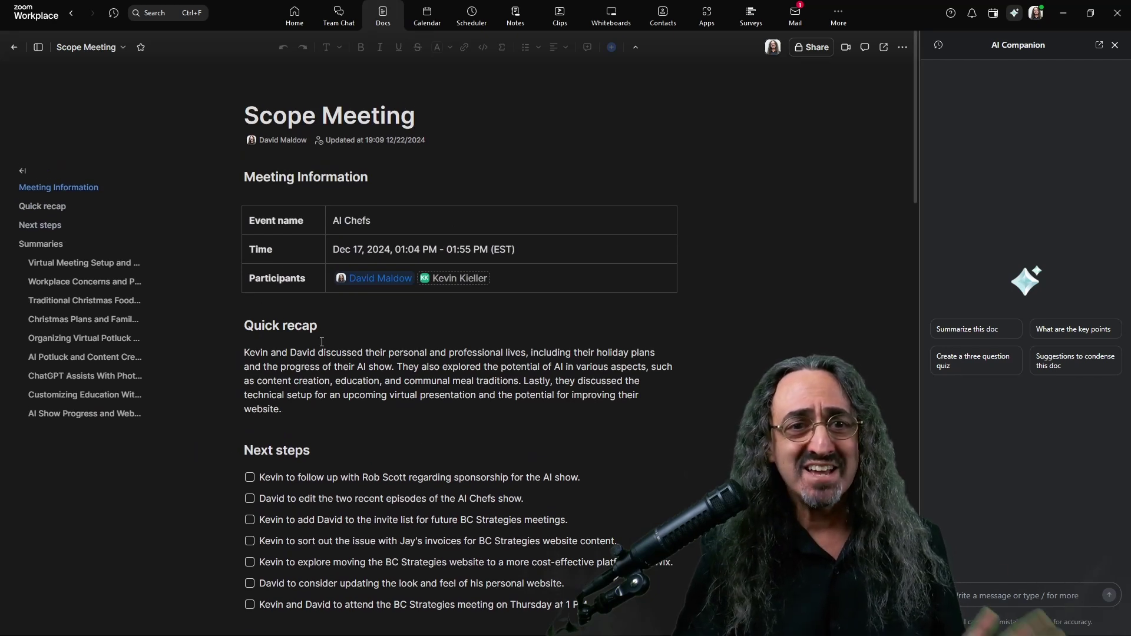
pyautogui.click(112, 47)
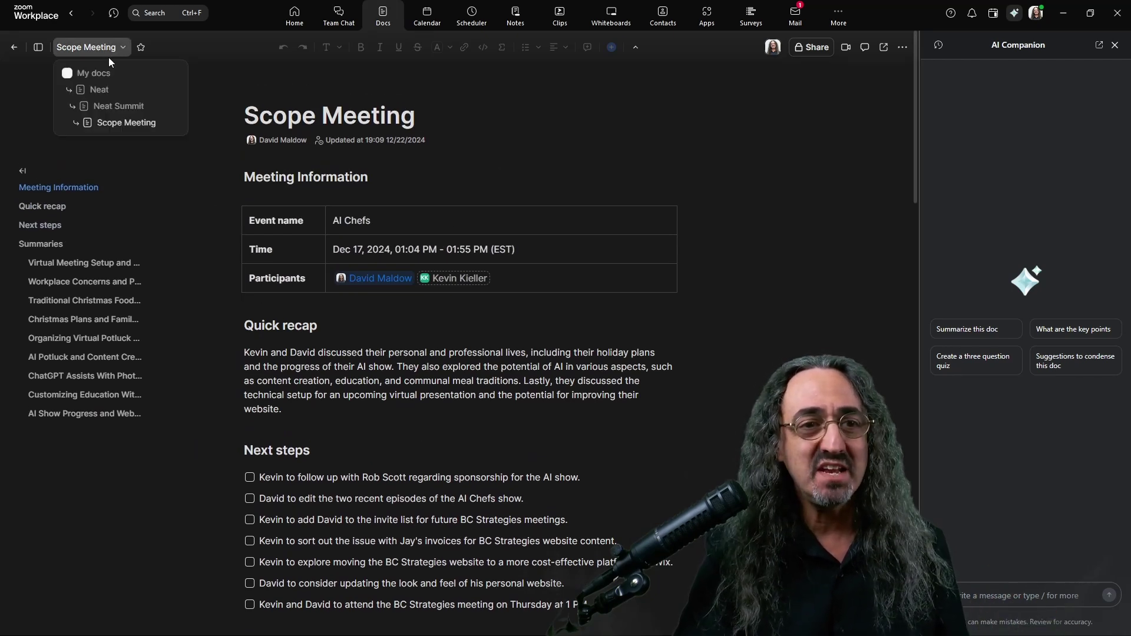
pyautogui.click(115, 107)
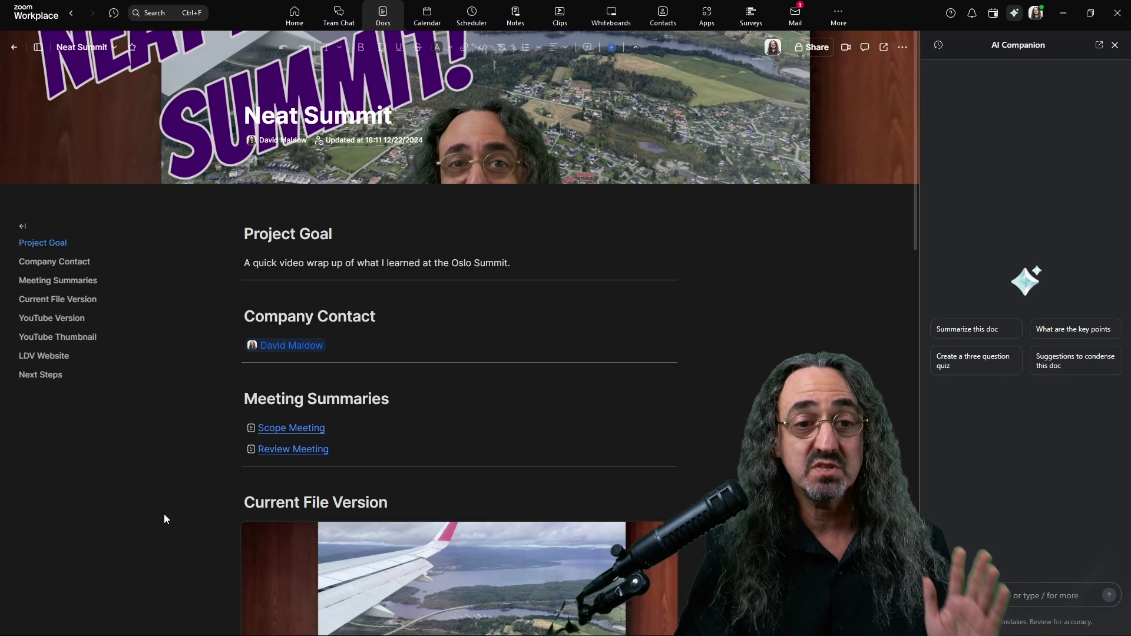
pyautogui.scroll(-1, 138, 518)
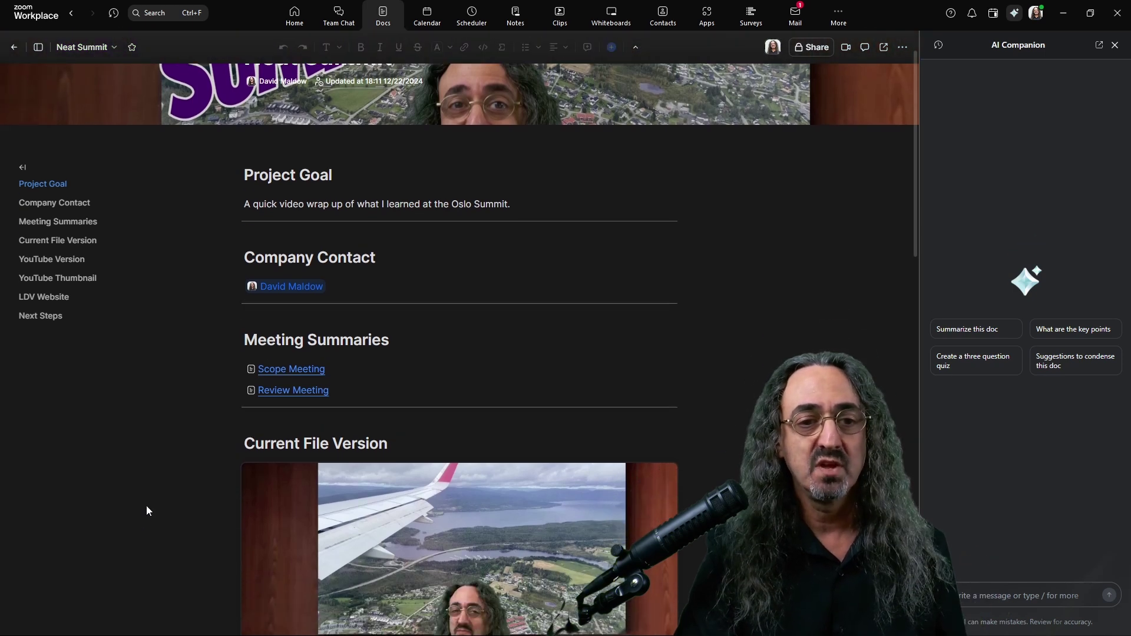
pyautogui.scroll(-2, 194, 489)
pyautogui.scroll(-2, 172, 489)
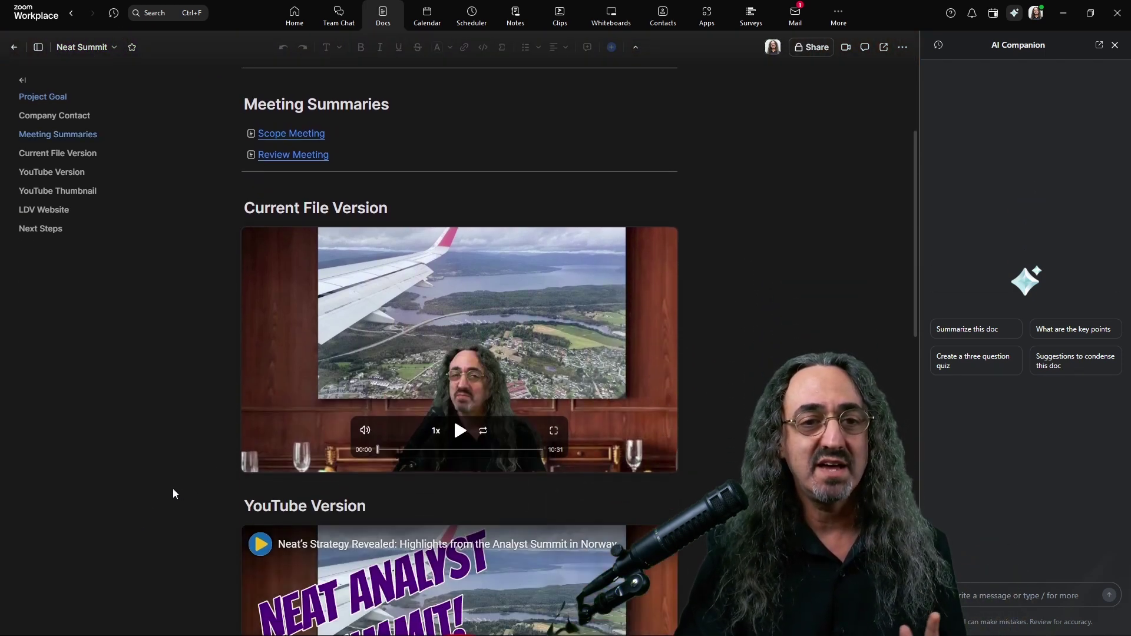
pyautogui.scroll(-1, 172, 489)
pyautogui.click(420, 275)
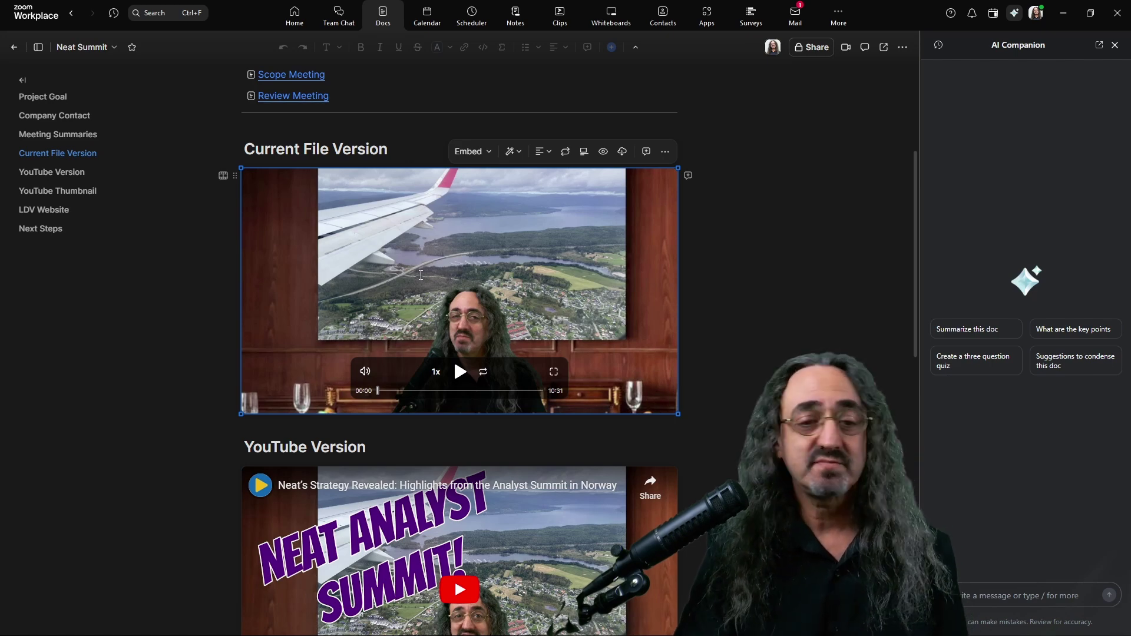
pyautogui.click(110, 309)
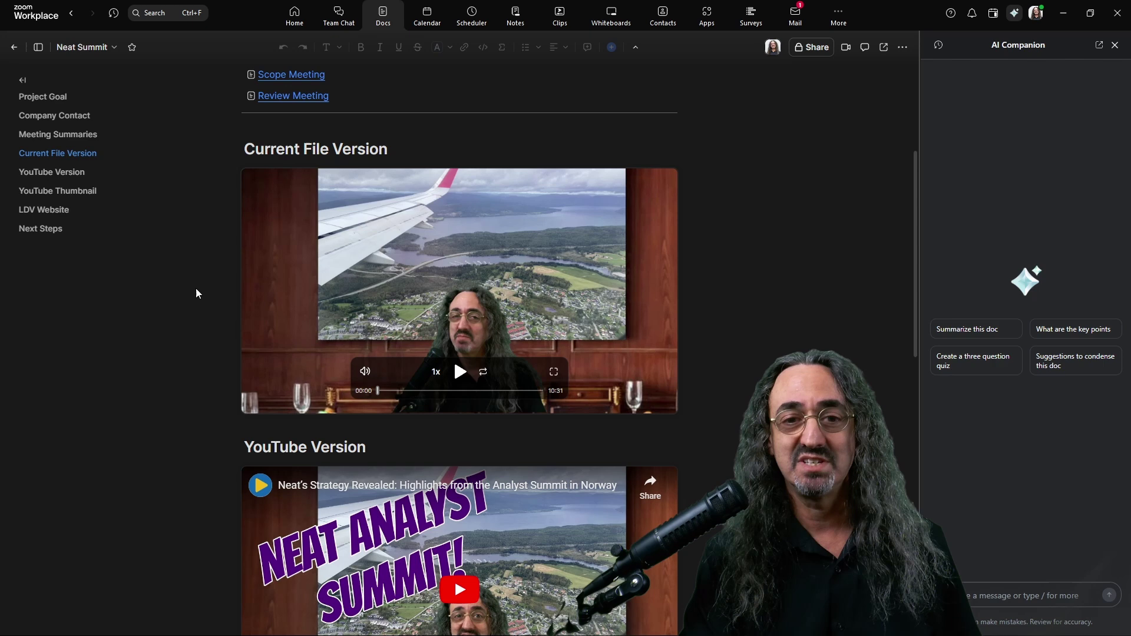
pyautogui.click(411, 277)
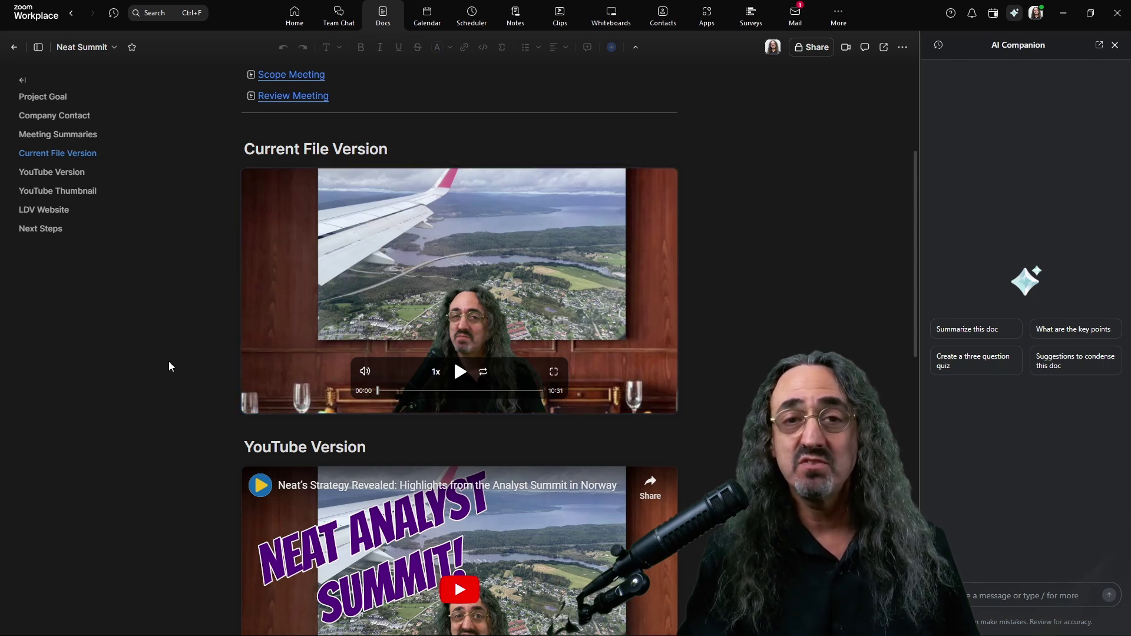
pyautogui.moveTo(494, 308)
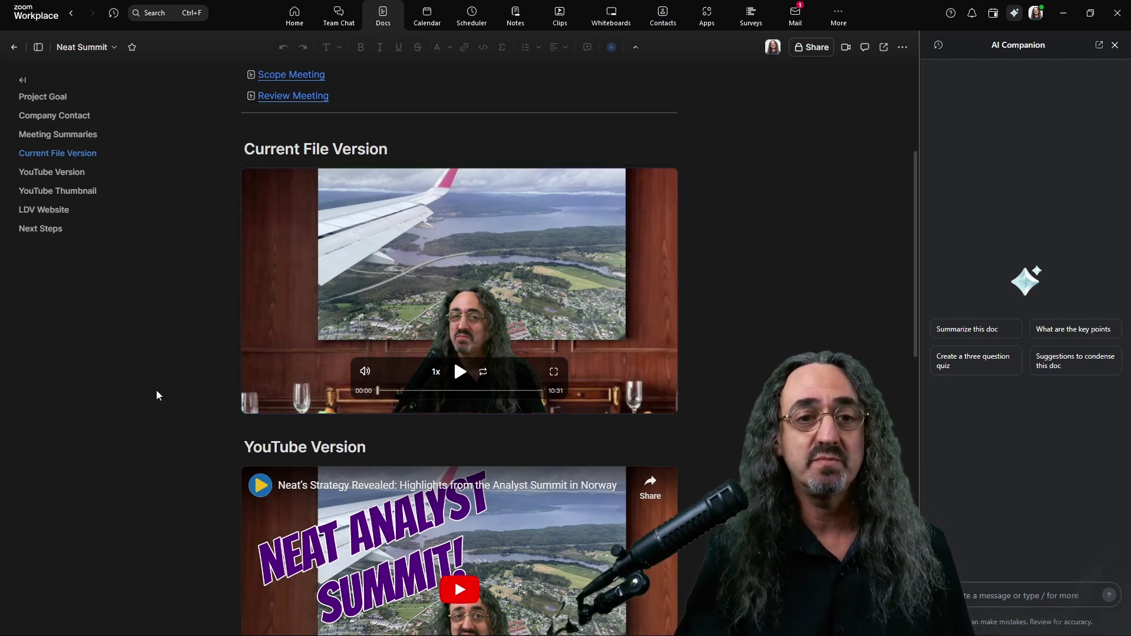
pyautogui.click(453, 358)
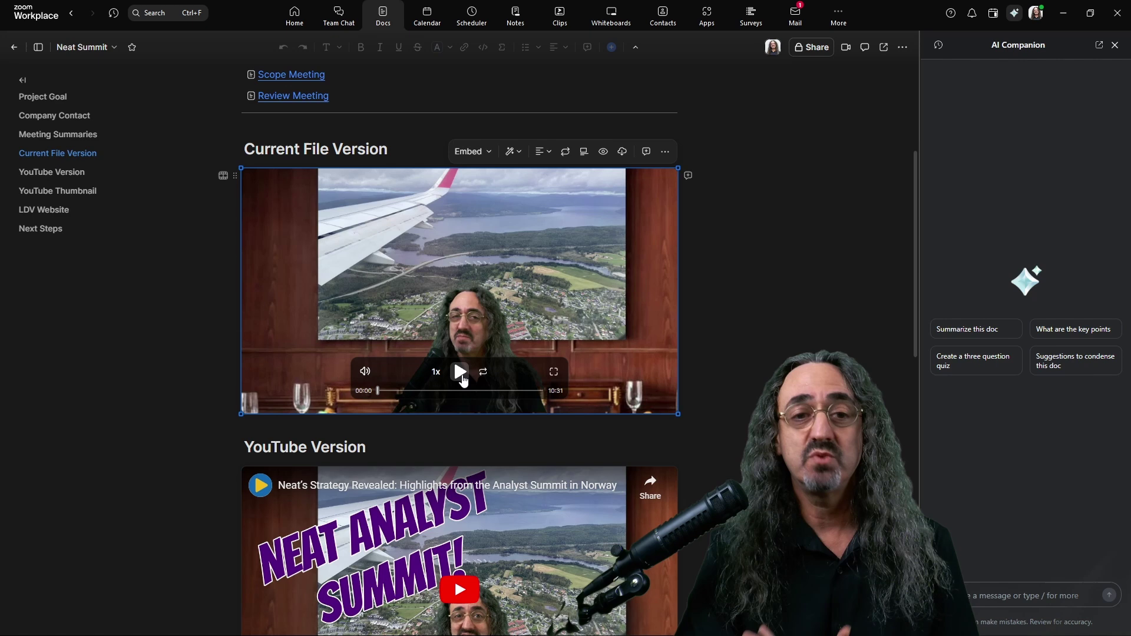
pyautogui.click(176, 340)
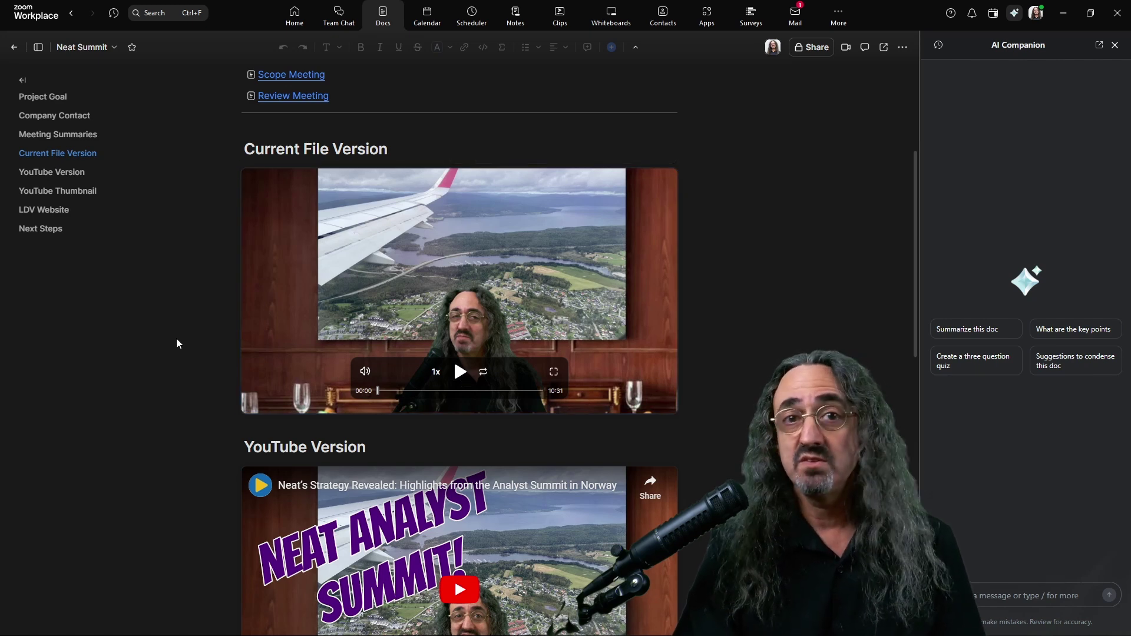
pyautogui.click(456, 273)
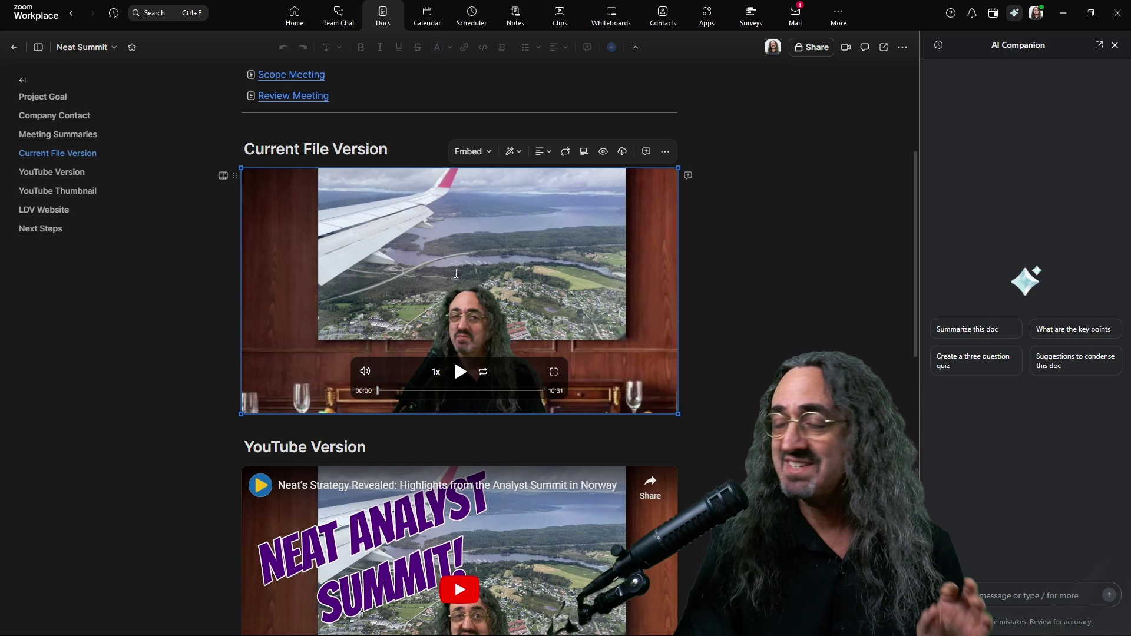
pyautogui.click(134, 348)
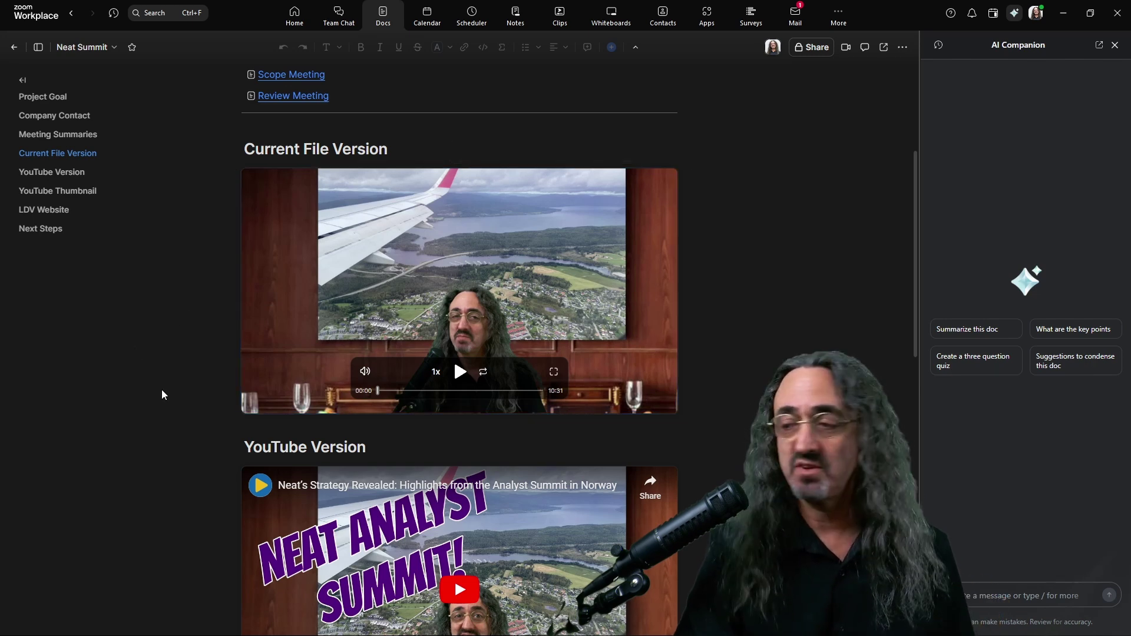
pyautogui.scroll(-2, 162, 395)
pyautogui.click(392, 283)
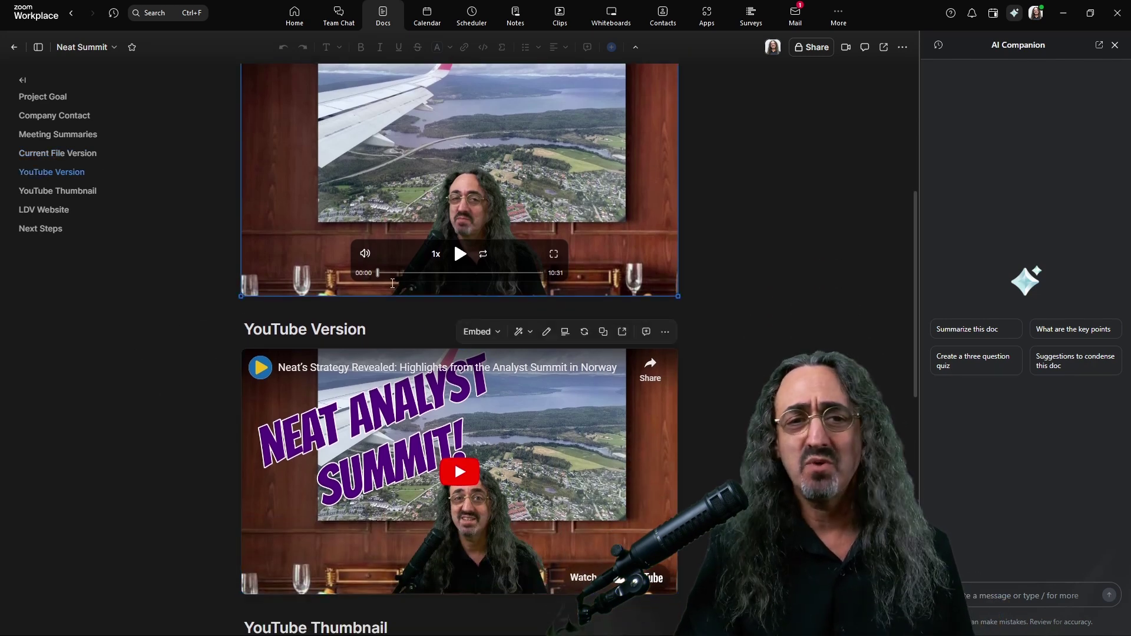
pyautogui.click(383, 445)
pyautogui.scroll(-1, 388, 445)
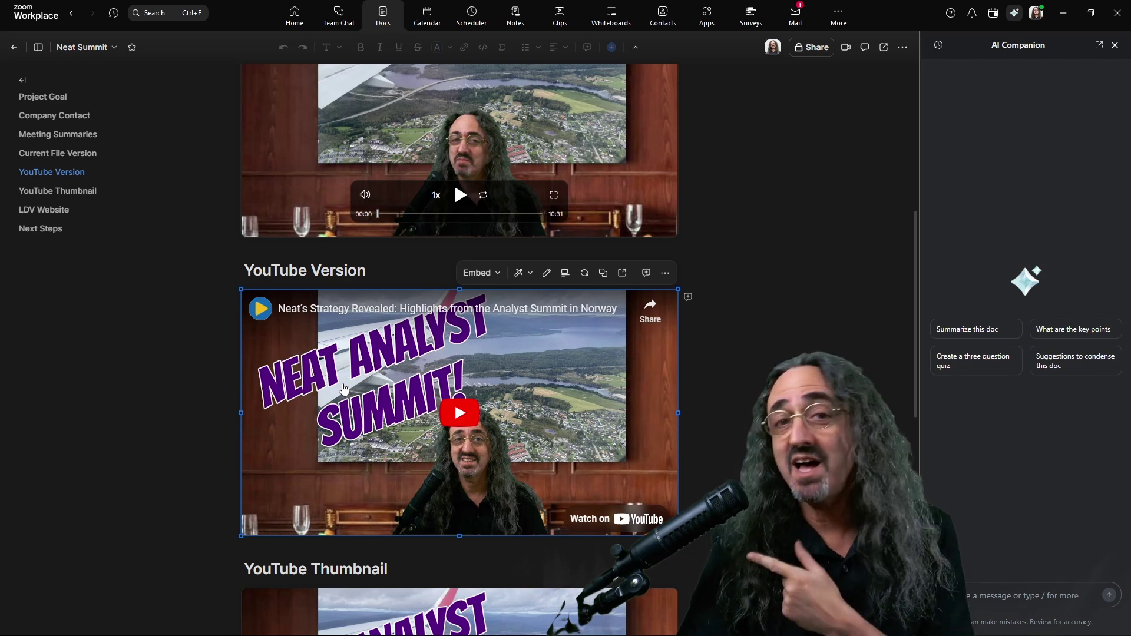
pyautogui.scroll(-1, 346, 391)
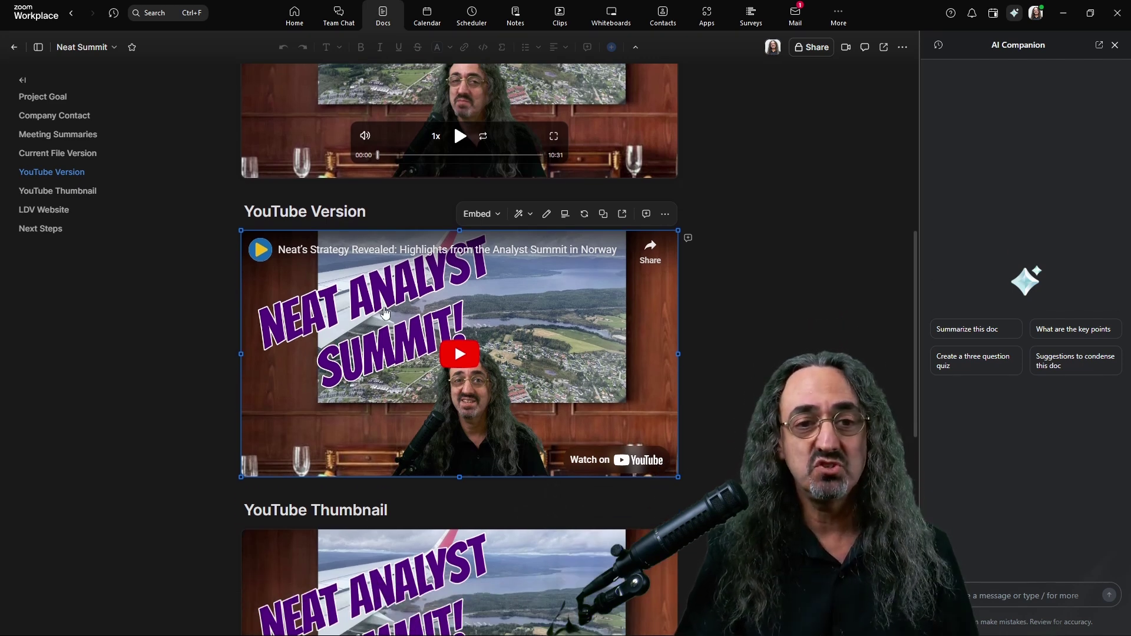
pyautogui.rightClick(382, 318)
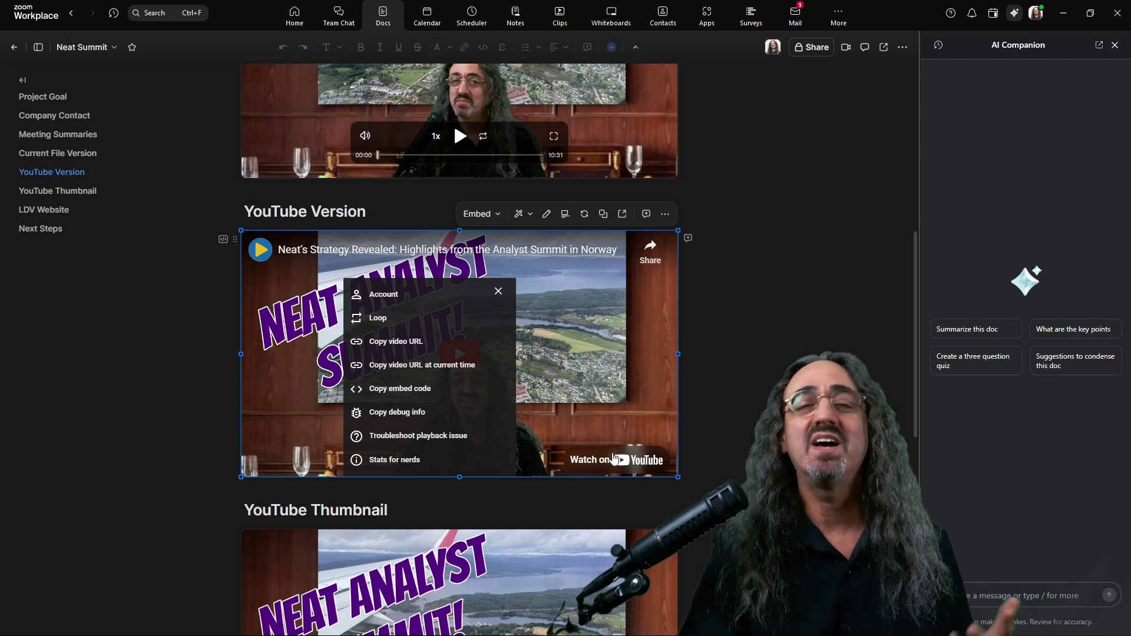
pyautogui.click(225, 371)
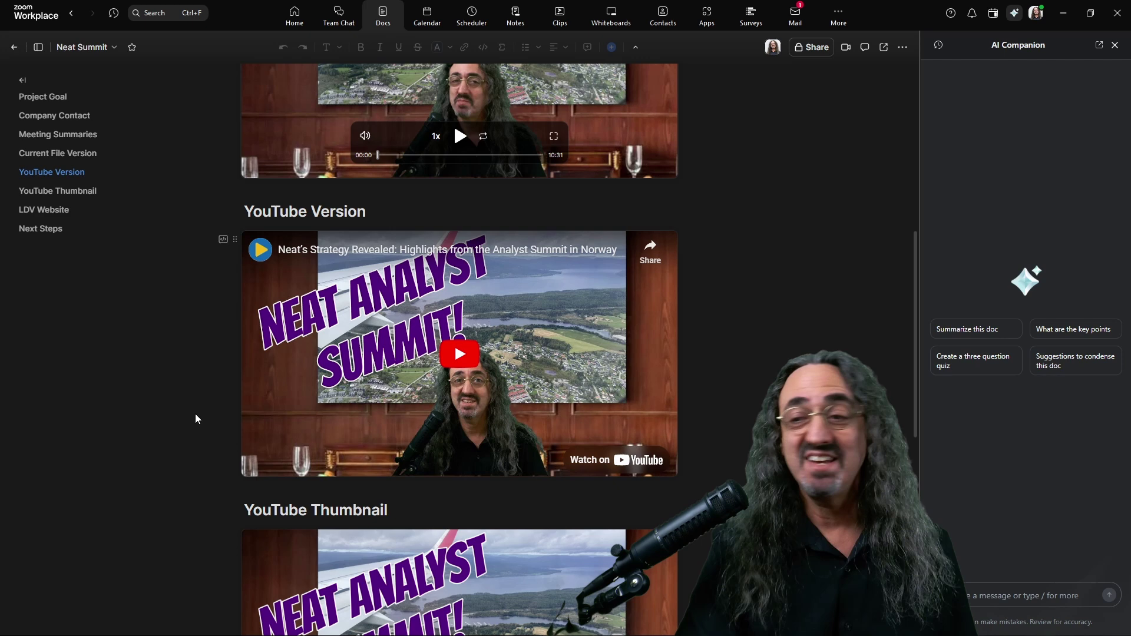
pyautogui.scroll(4, 189, 413)
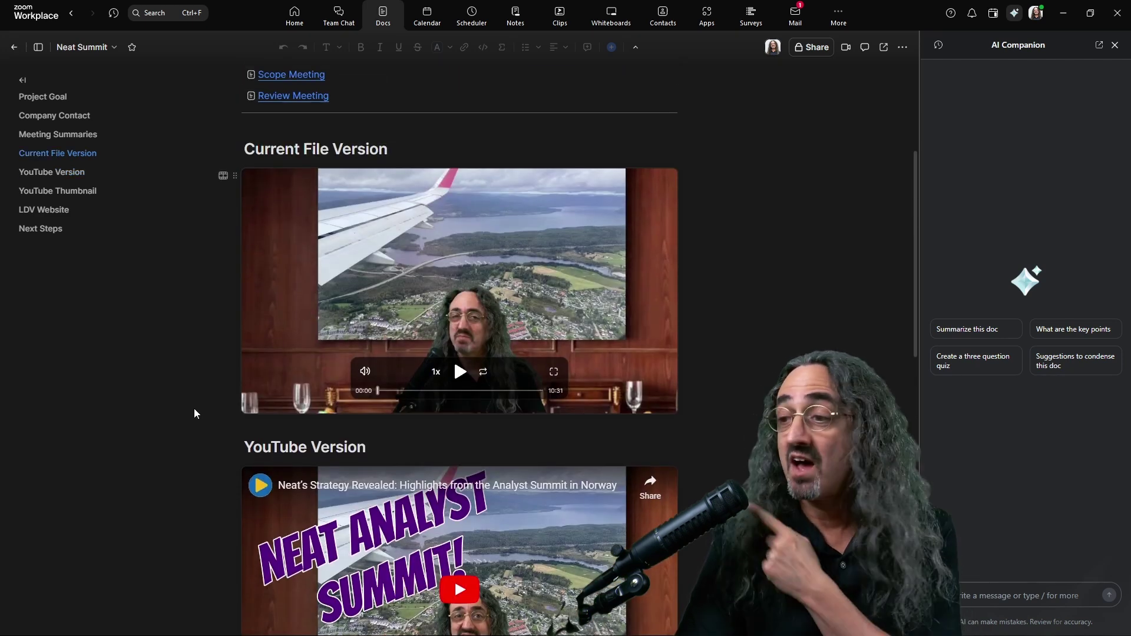
pyautogui.scroll(-4, 205, 366)
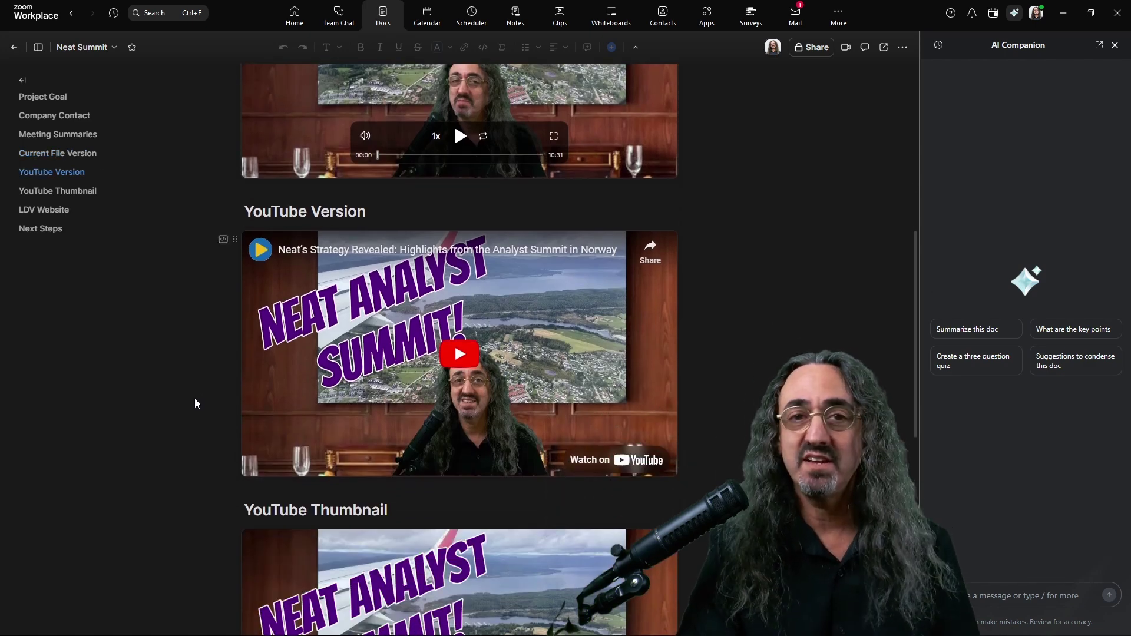
pyautogui.scroll(-5, 195, 400)
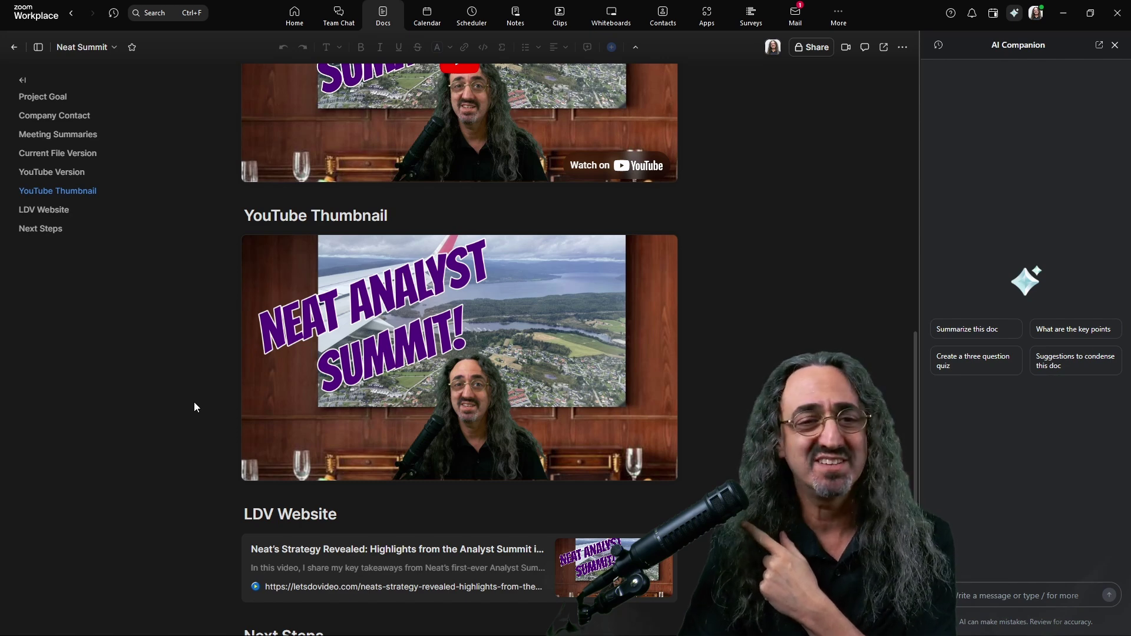
pyautogui.click(265, 402)
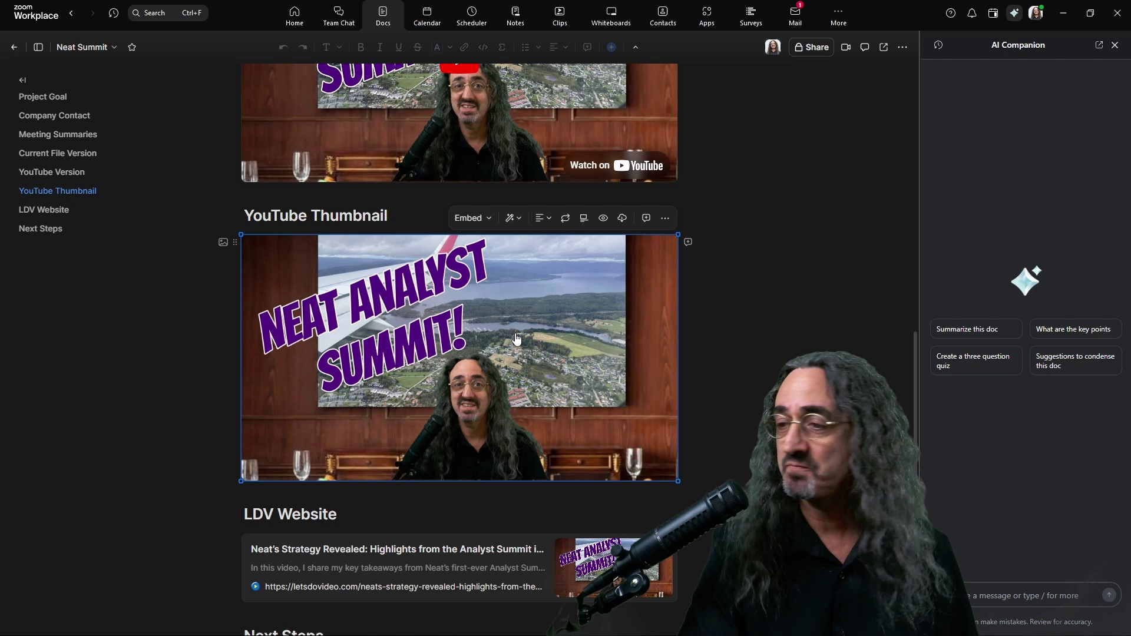
pyautogui.scroll(-3, 126, 408)
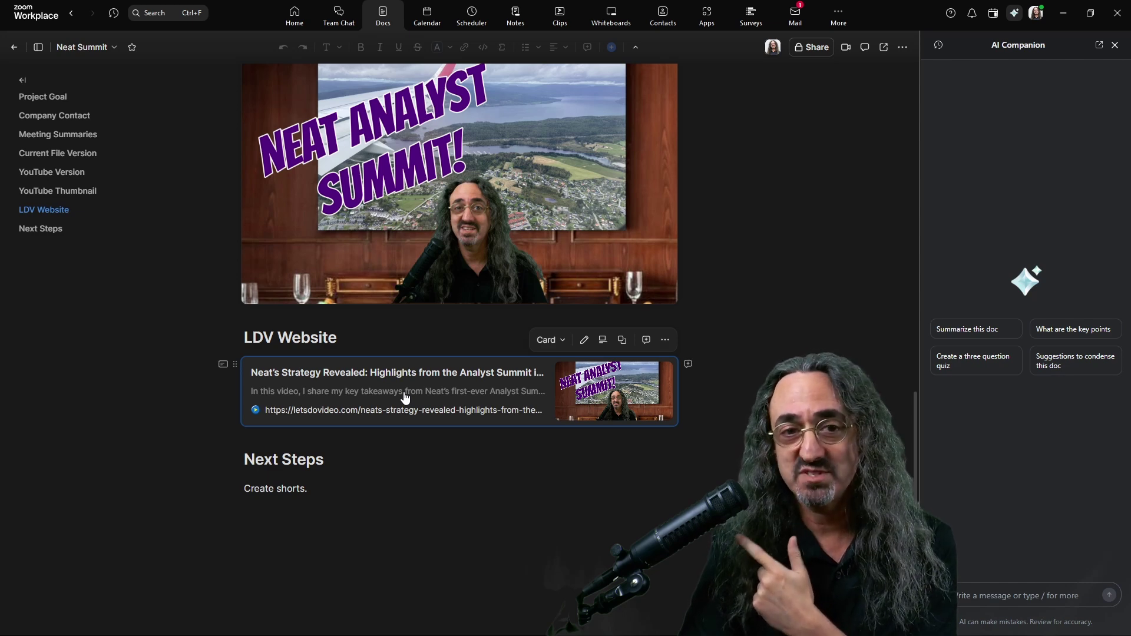
pyautogui.scroll(2, 405, 398)
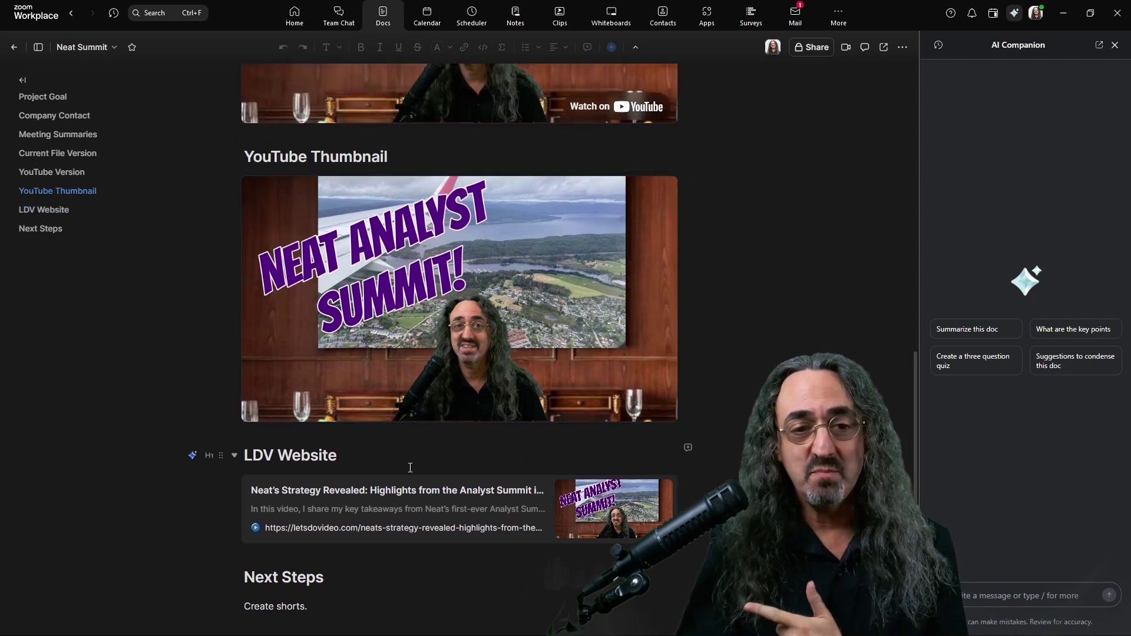
pyautogui.scroll(2, 411, 467)
pyautogui.click(504, 432)
pyautogui.scroll(3, 504, 432)
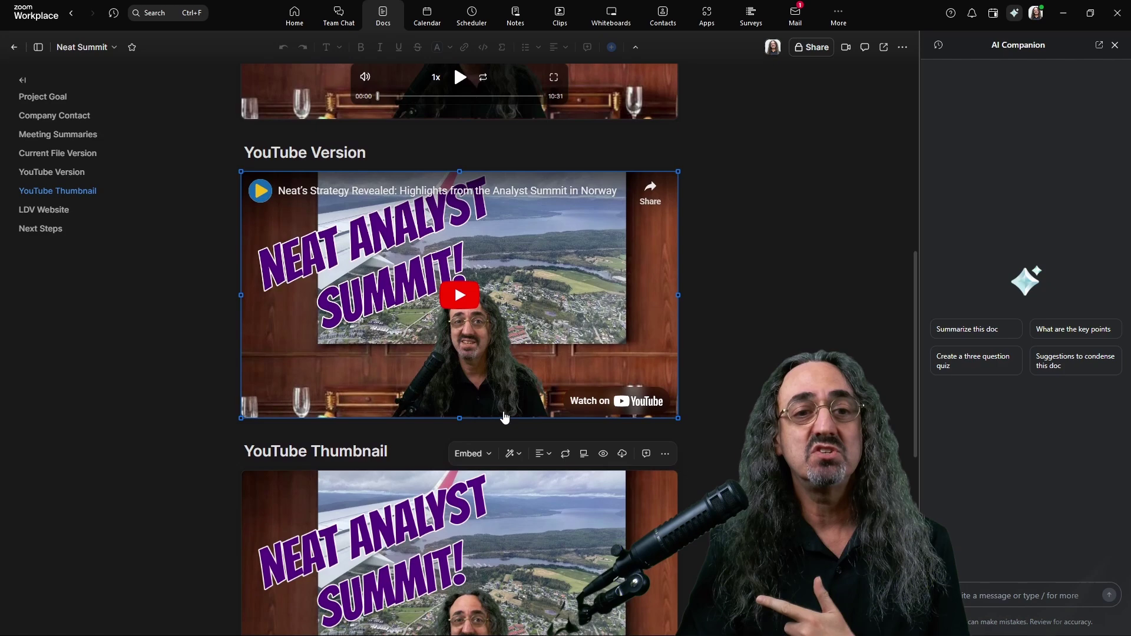
pyautogui.click(502, 415)
pyautogui.scroll(-6, 500, 416)
pyautogui.scroll(-2, 455, 414)
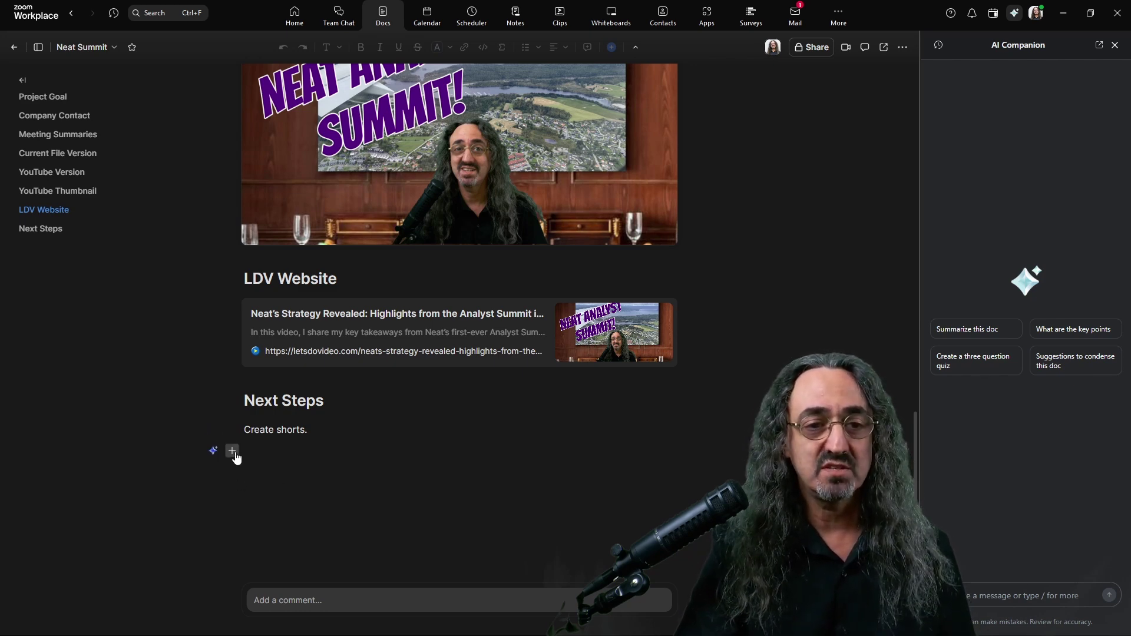
# - Bring up the insert menu on the line under Next Steps and scroll to the Whiteboard options
pyautogui.click(232, 451)
pyautogui.scroll(-2, 353, 360)
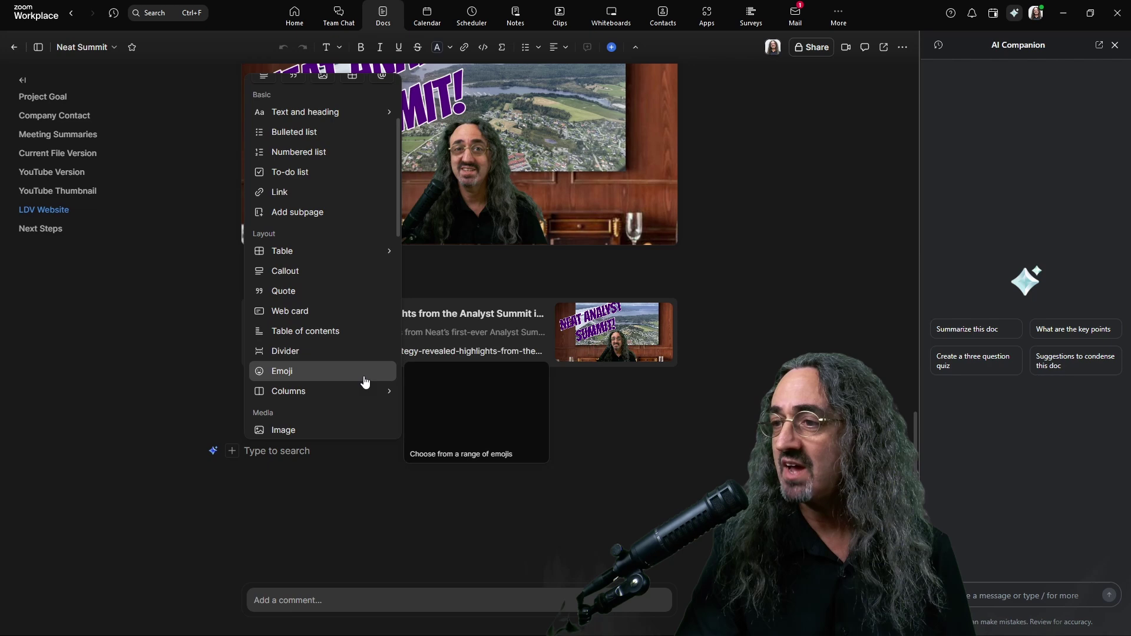
pyautogui.scroll(-4, 353, 374)
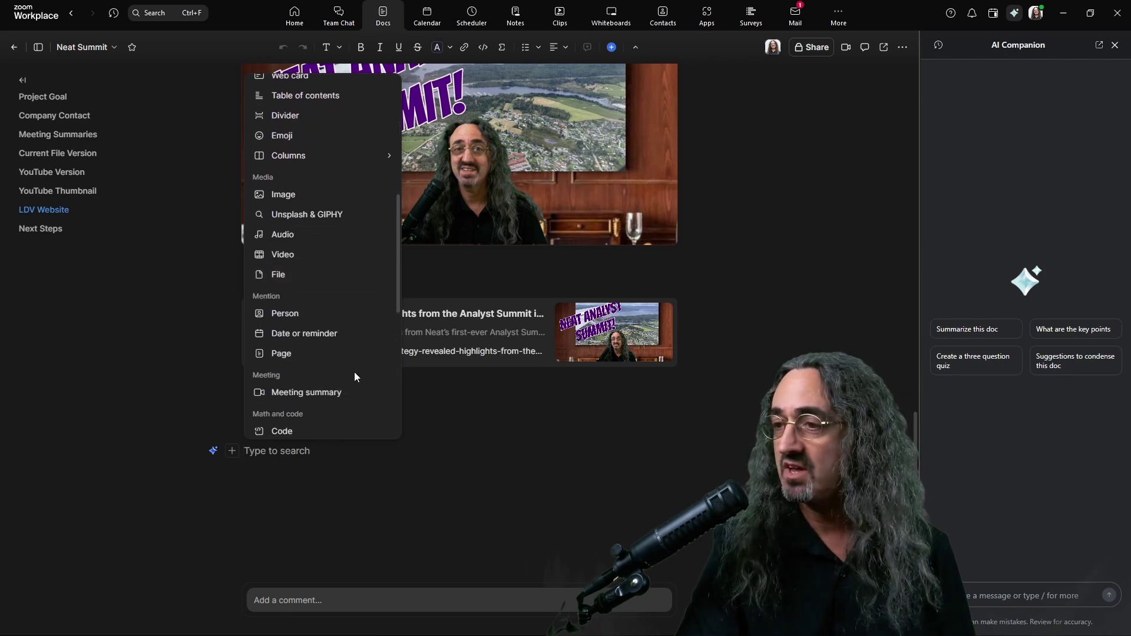
pyautogui.scroll(-1, 355, 374)
pyautogui.scroll(-2, 355, 374)
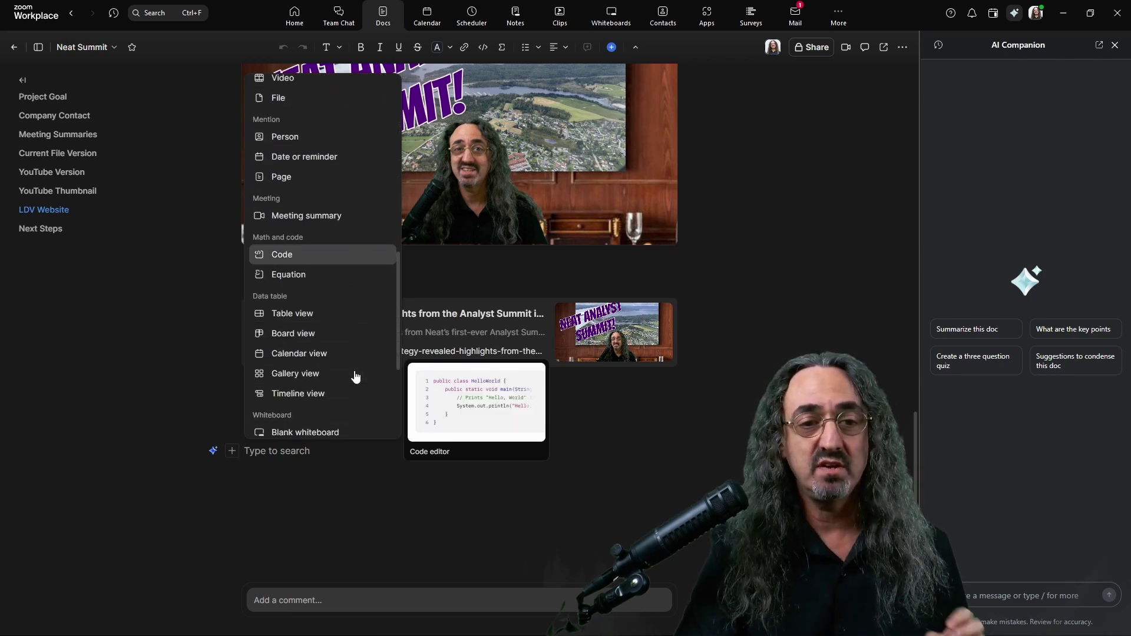
pyautogui.scroll(-3, 345, 374)
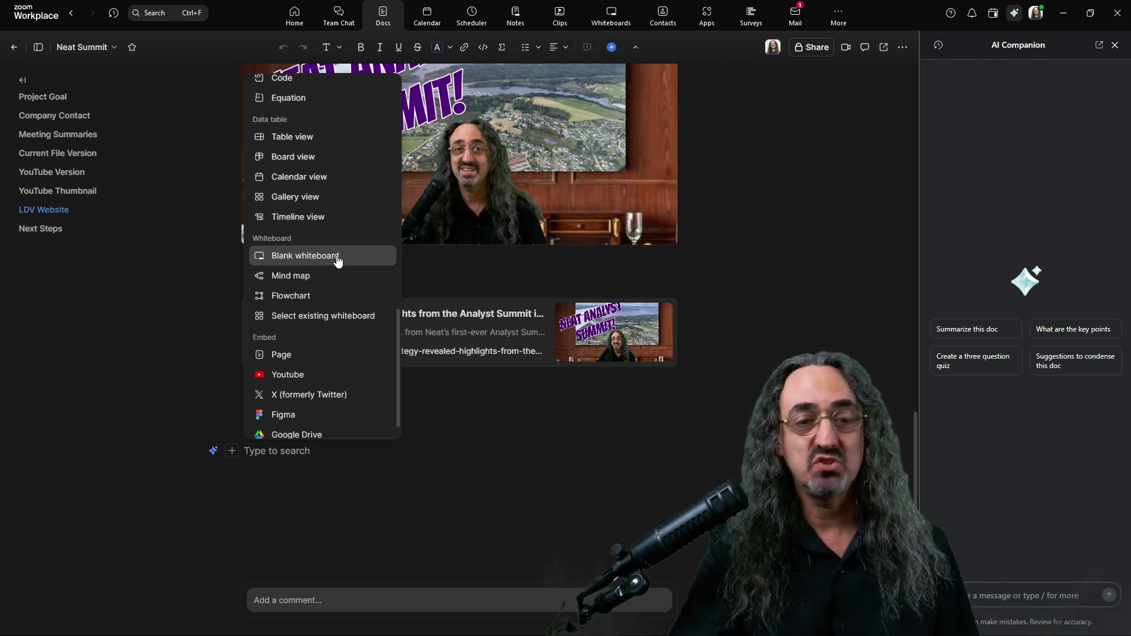
# - Add a blank whiteboard and draw a test 'H' pen stroke on it
pyautogui.click(337, 260)
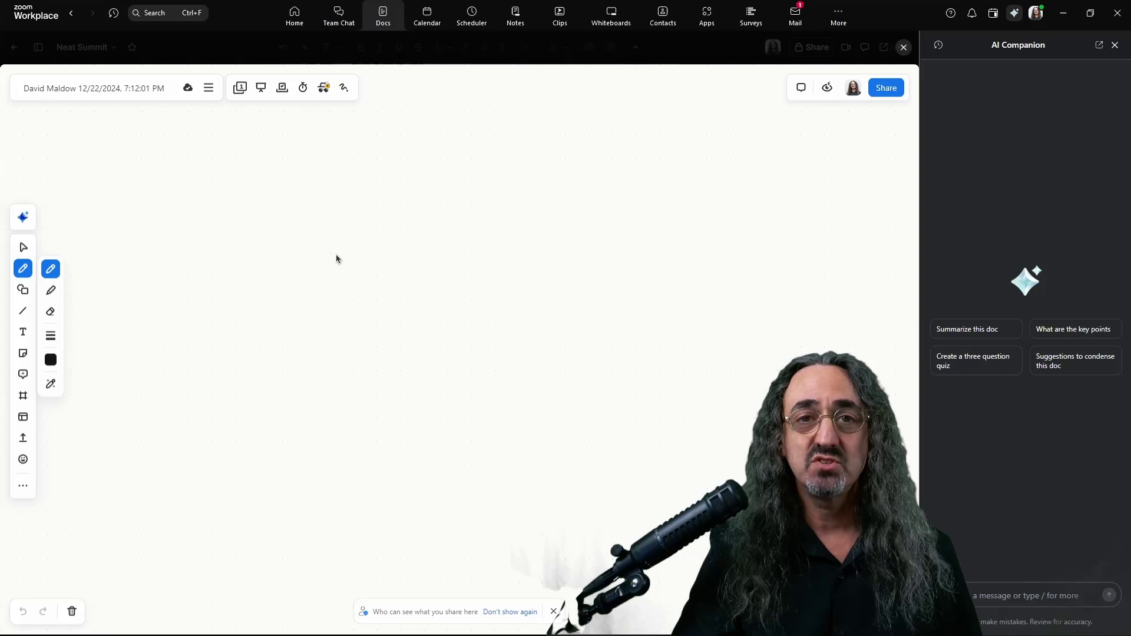
pyautogui.moveTo(256, 175); pyautogui.dragTo(249, 285)
pyautogui.moveTo(248, 235); pyautogui.dragTo(331, 247)
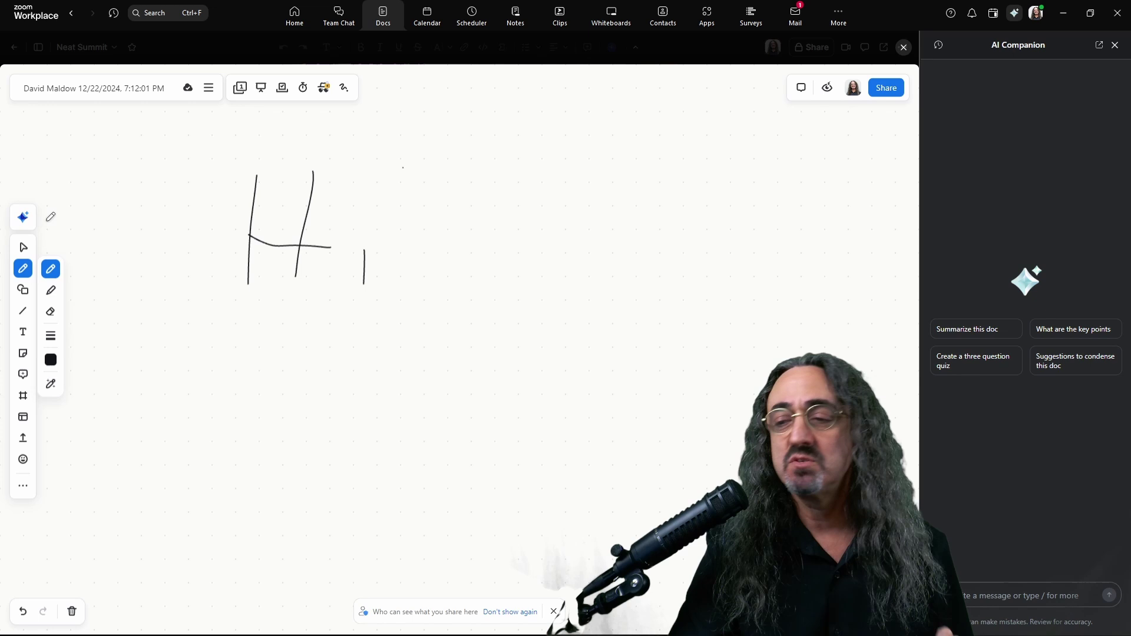
# - Generate an AI Companion mind map from the prompt 'producing a youtube video'
pyautogui.click(23, 218)
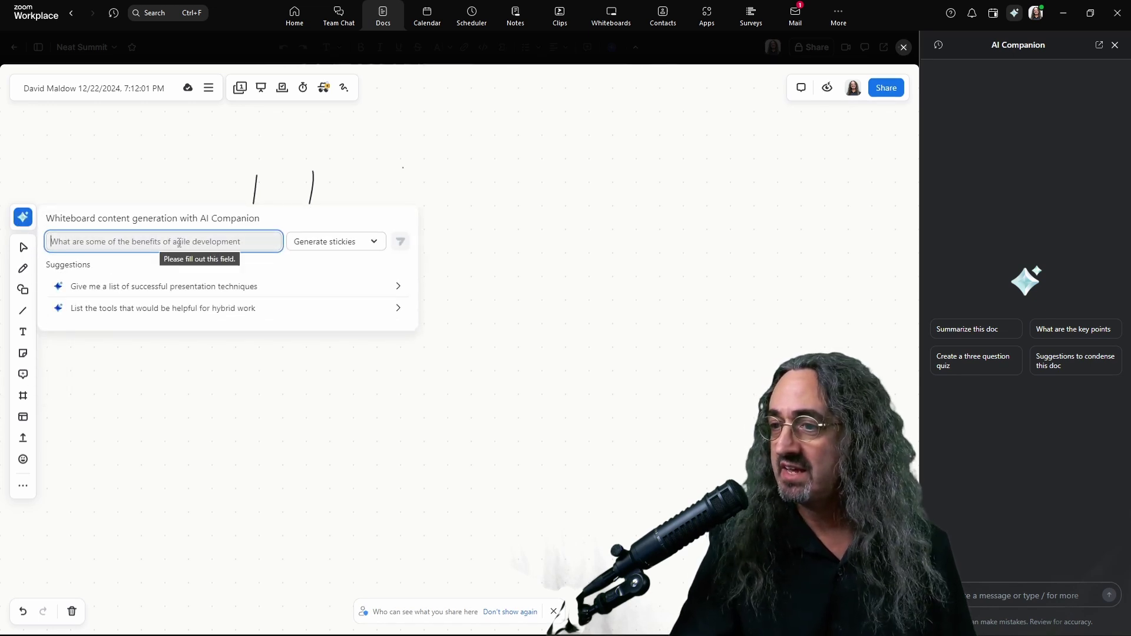
pyautogui.click(357, 243)
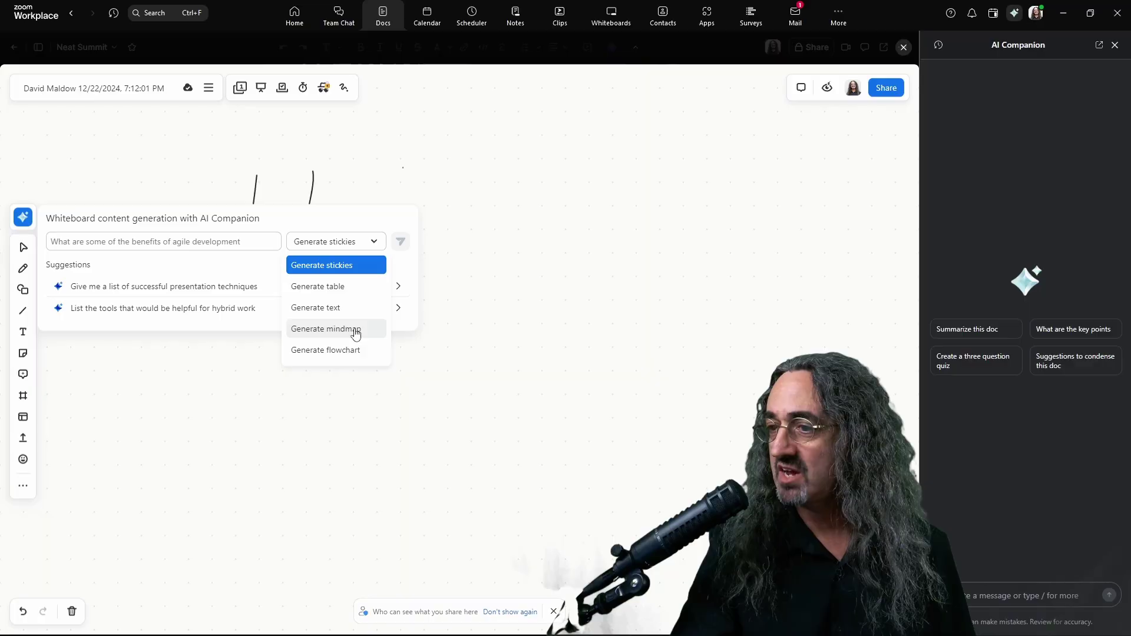
pyautogui.click(355, 333)
pyautogui.click(179, 190)
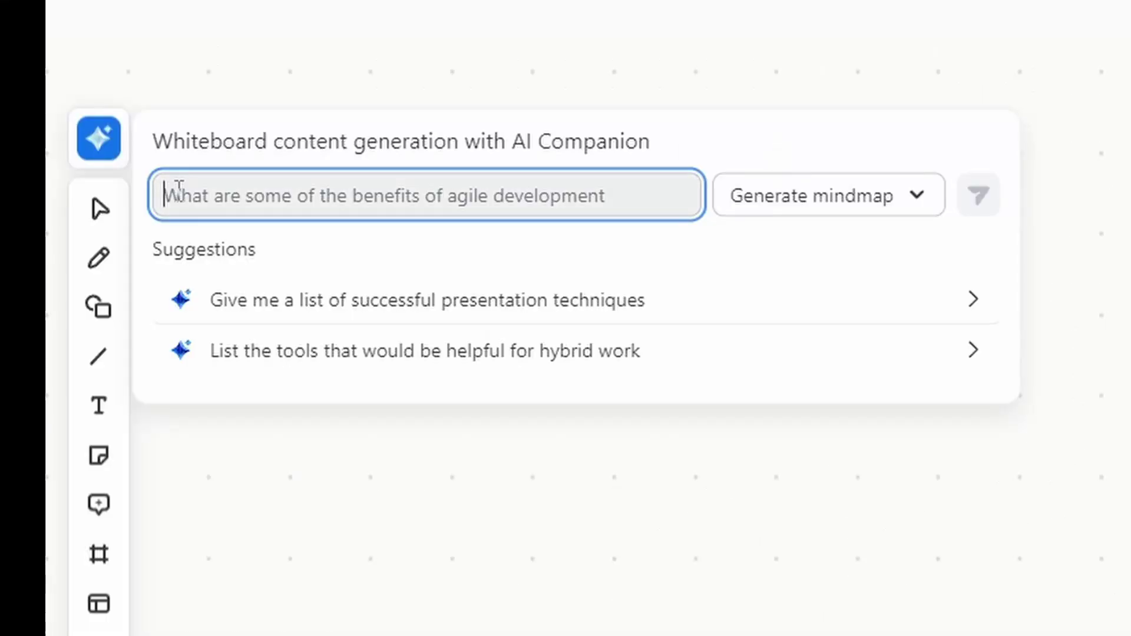
pyautogui.write('prod')
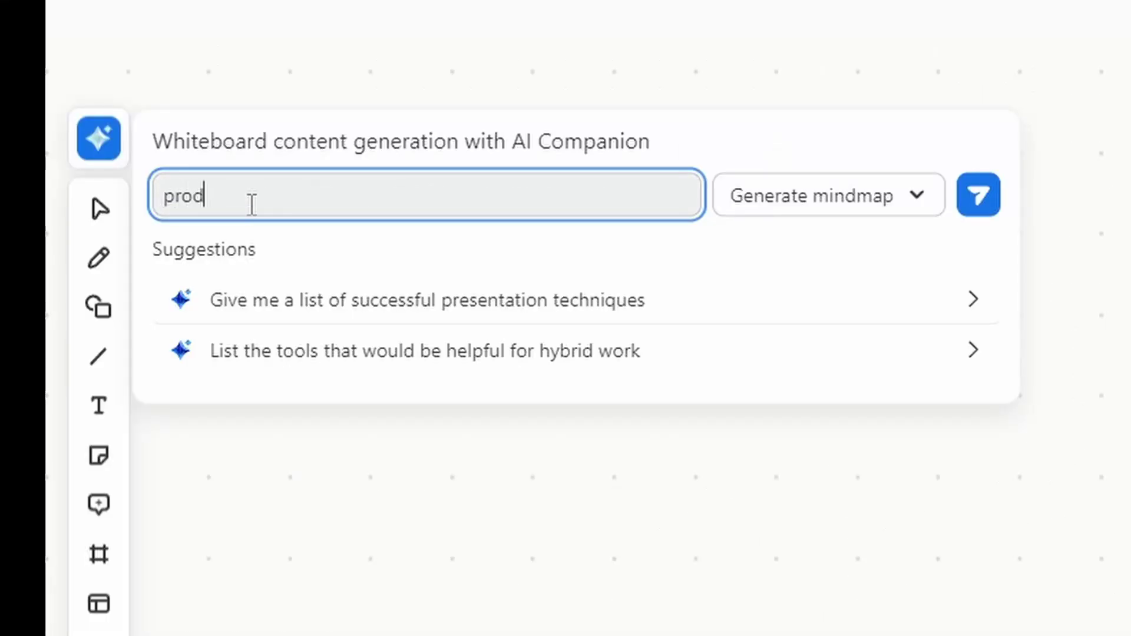
pyautogui.write('ucing')
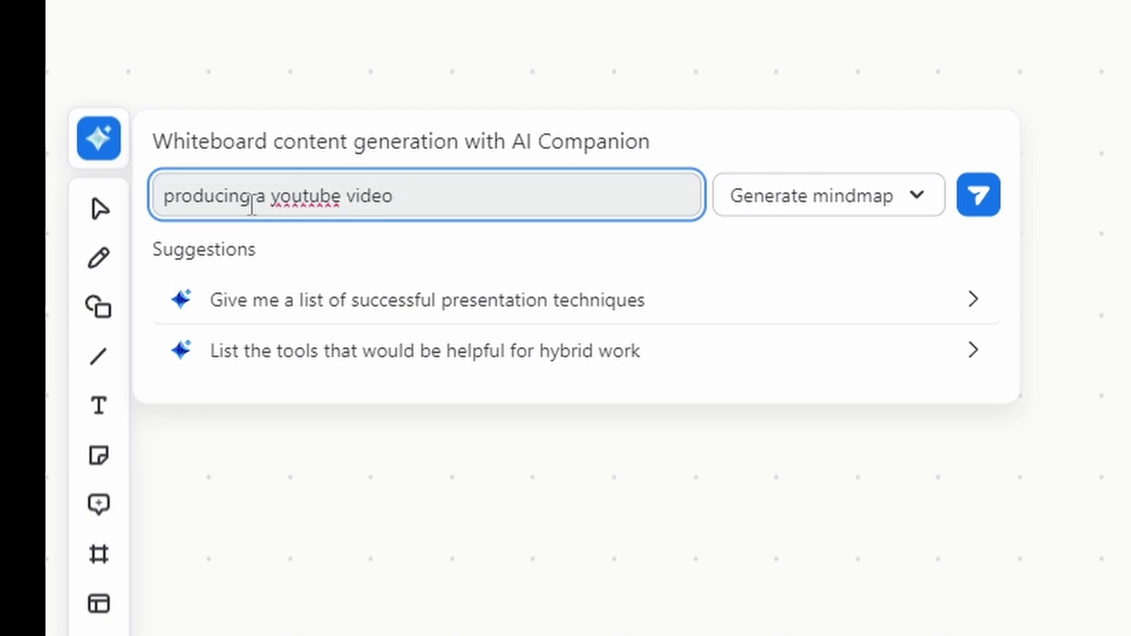
pyautogui.write(' a youtube video')
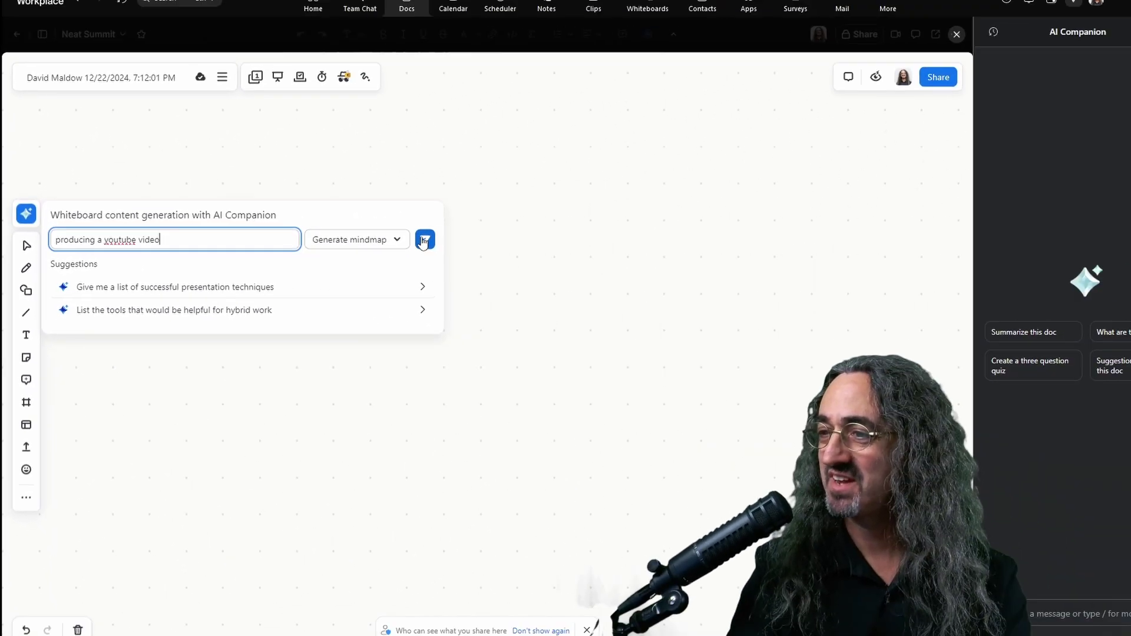
pyautogui.press('Escape')
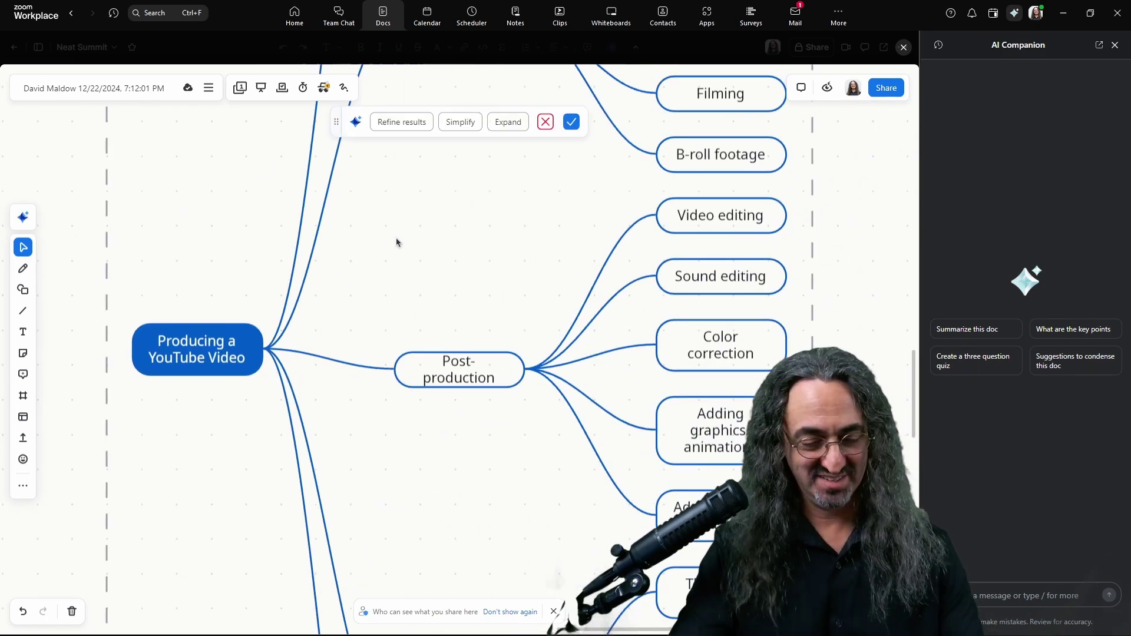
# - Zoom out over the whole mind map, exit full screen, and select the embedded whiteboard under Next Steps
pyautogui.scroll(10, 435, 177)
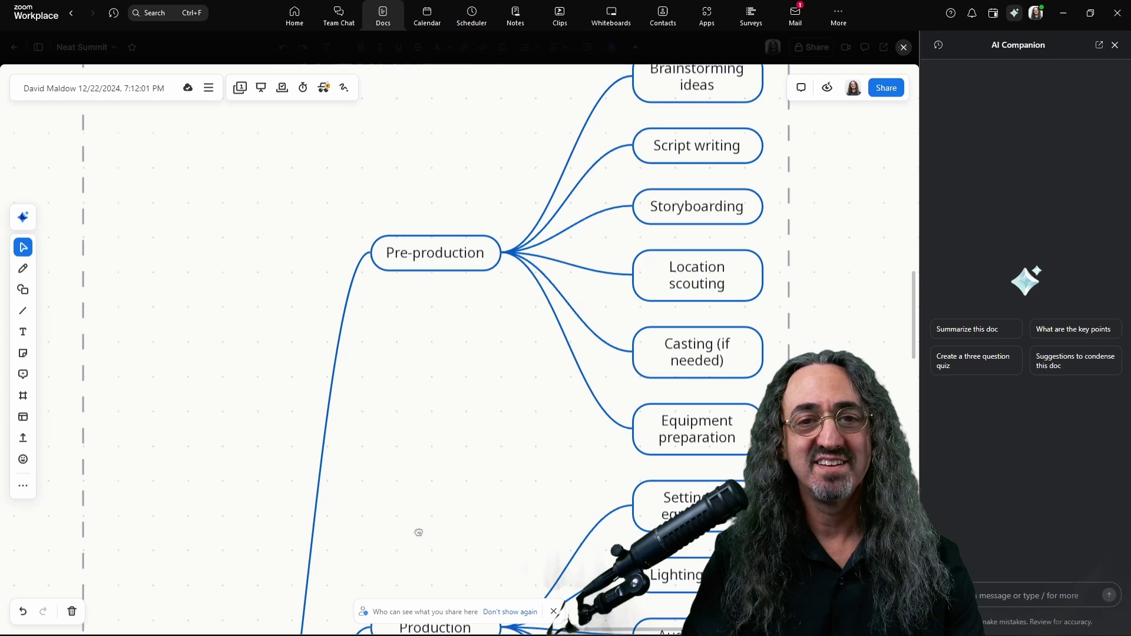
pyautogui.scroll(-5, 417, 531)
pyautogui.scroll(-5, 388, 345)
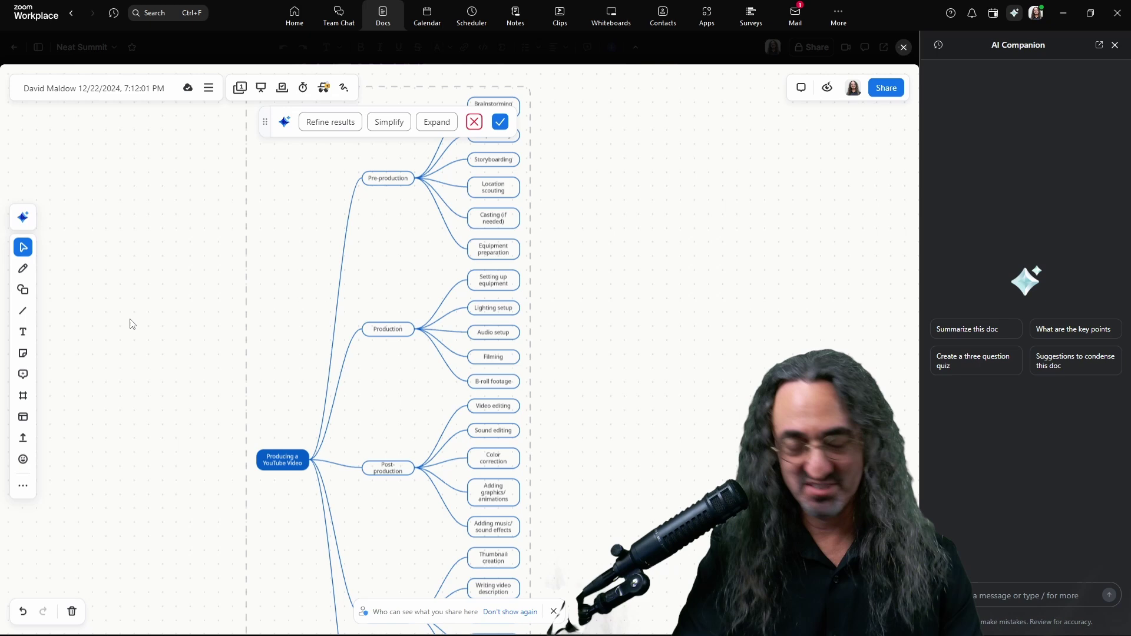
pyautogui.scroll(-3, 247, 331)
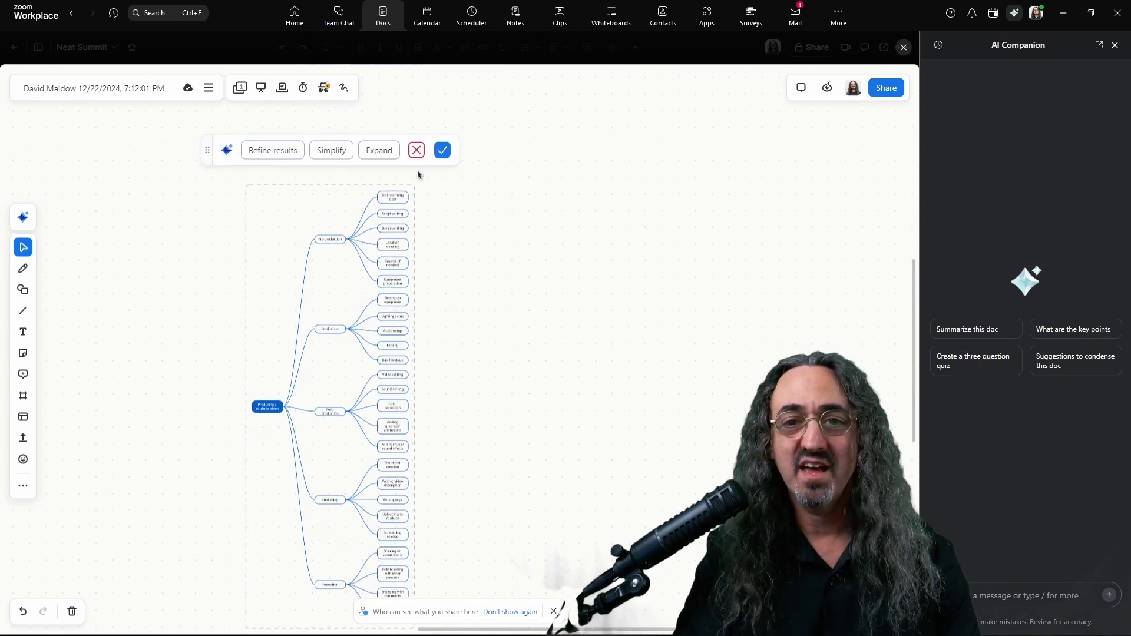
pyautogui.click(904, 47)
pyautogui.scroll(-3, 546, 255)
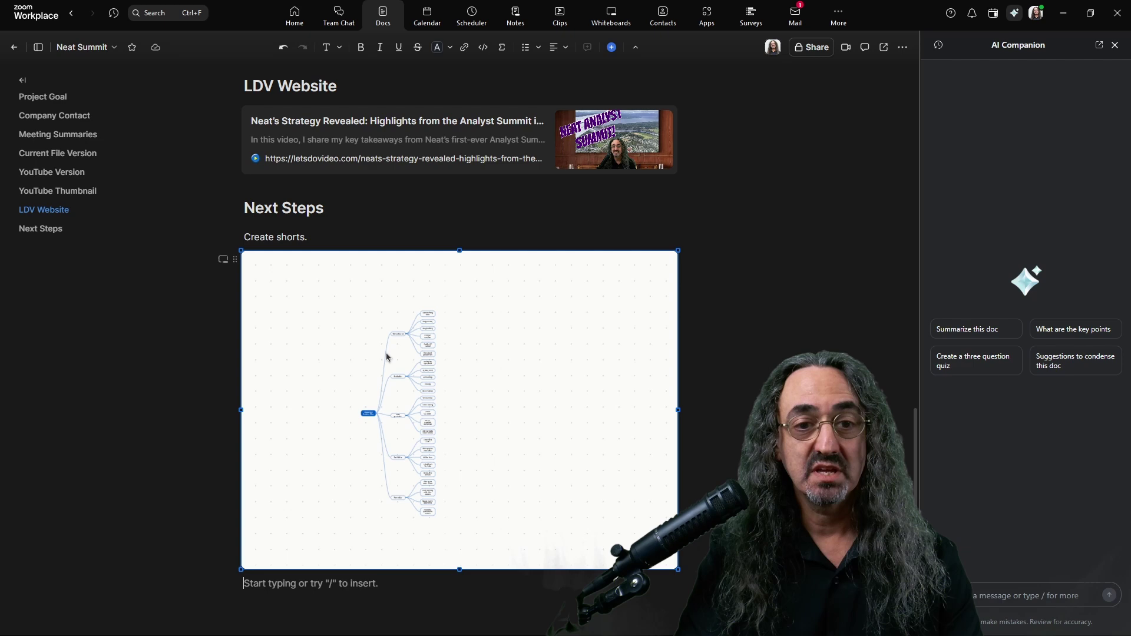
pyautogui.click(404, 373)
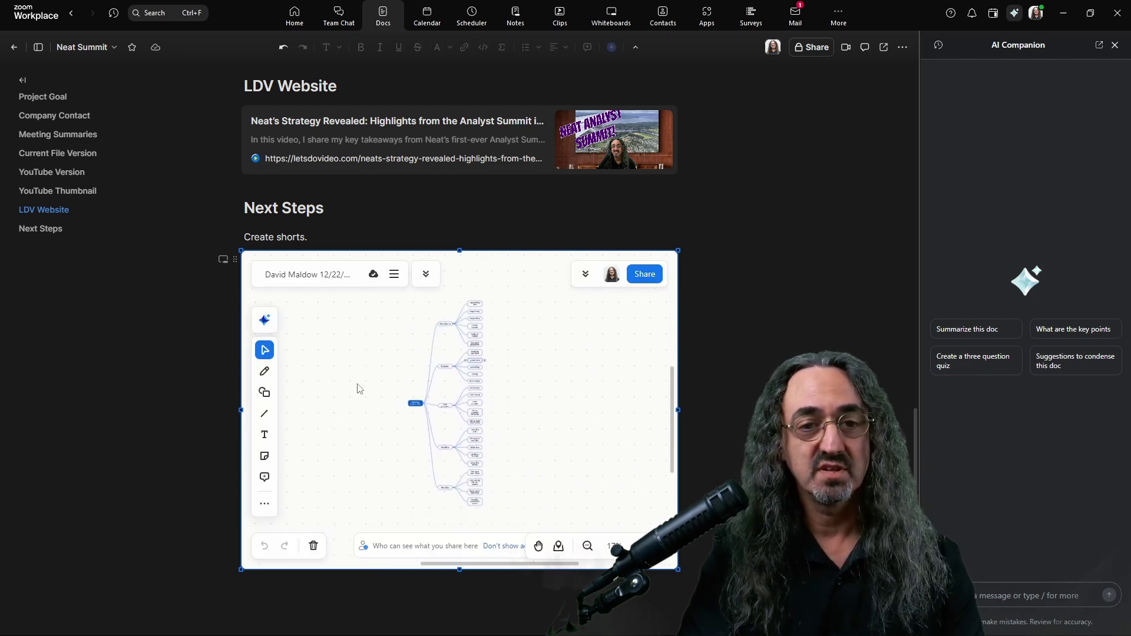
pyautogui.scroll(7, 530, 295)
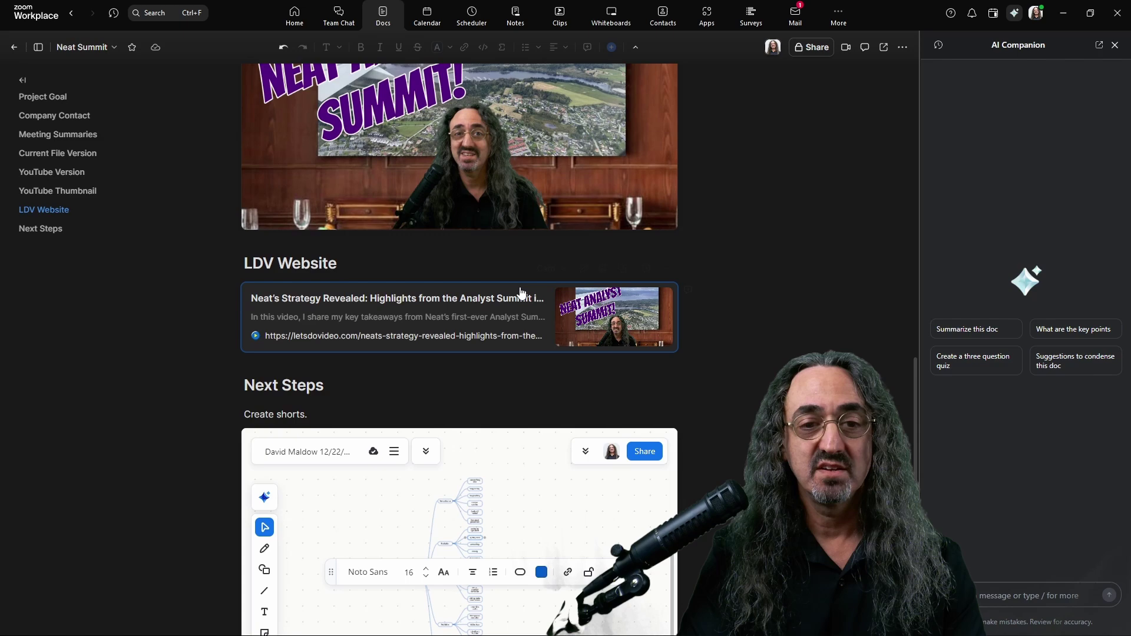
pyautogui.scroll(-5, 506, 335)
pyautogui.scroll(-2, 366, 439)
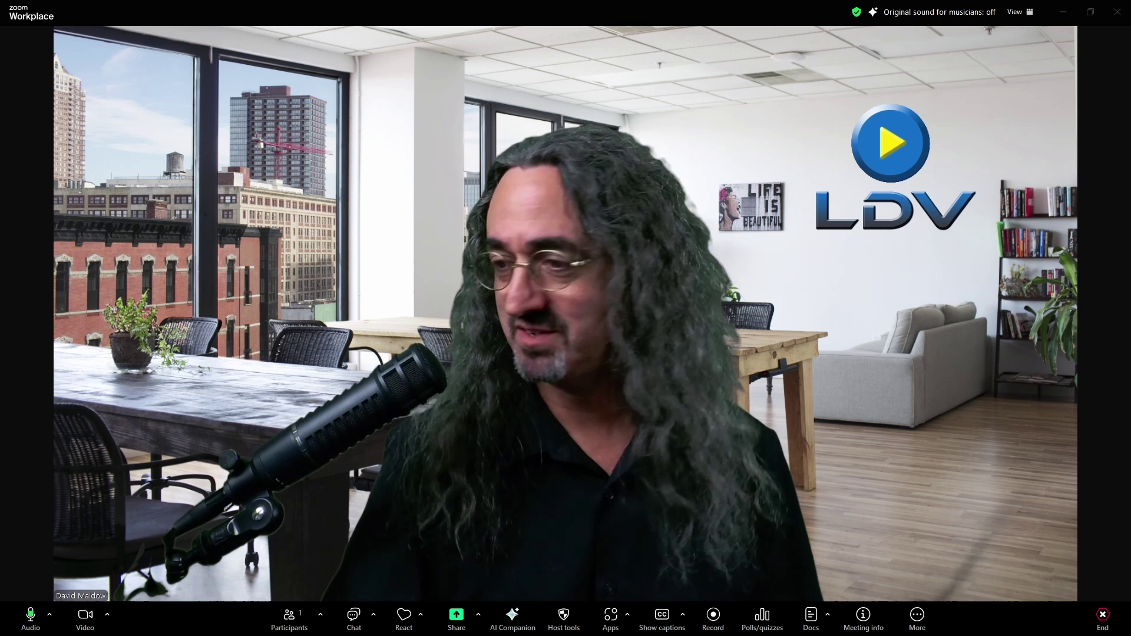
# - Share the Neat Summit doc into the meeting with Can edit access and scroll through it
pyautogui.click(811, 615)
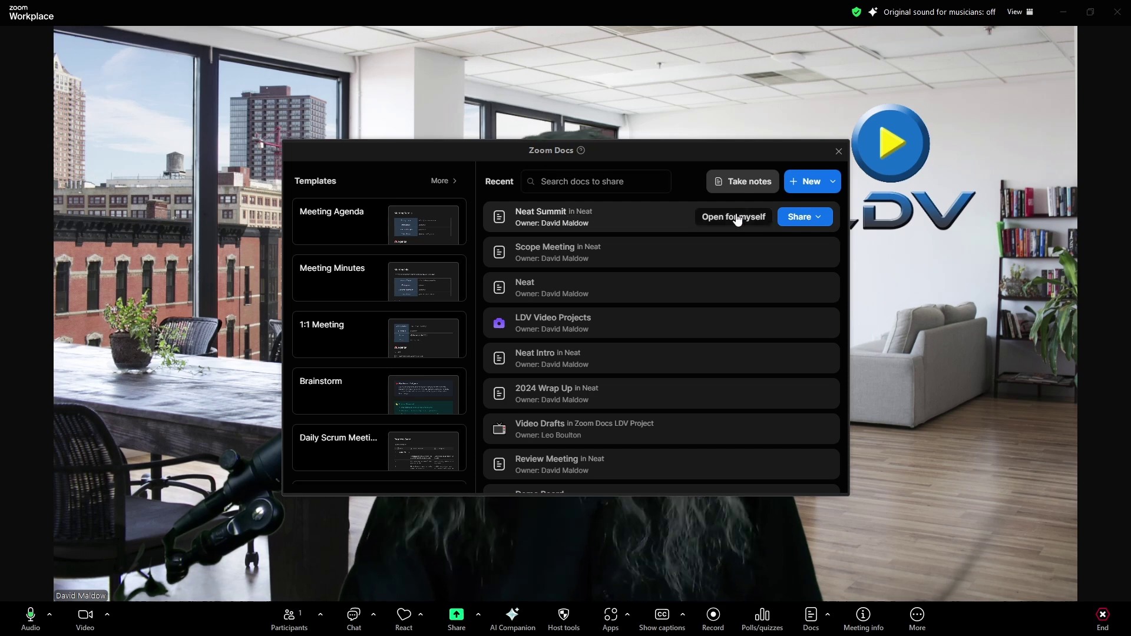
pyautogui.click(810, 218)
pyautogui.click(792, 294)
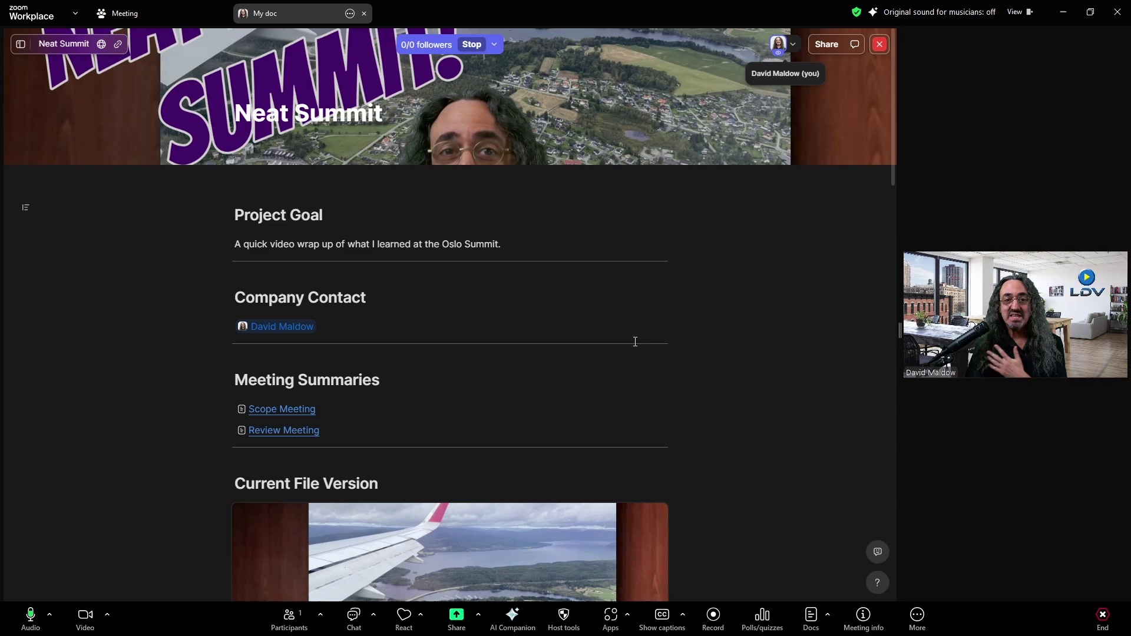
pyautogui.scroll(-3, 480, 371)
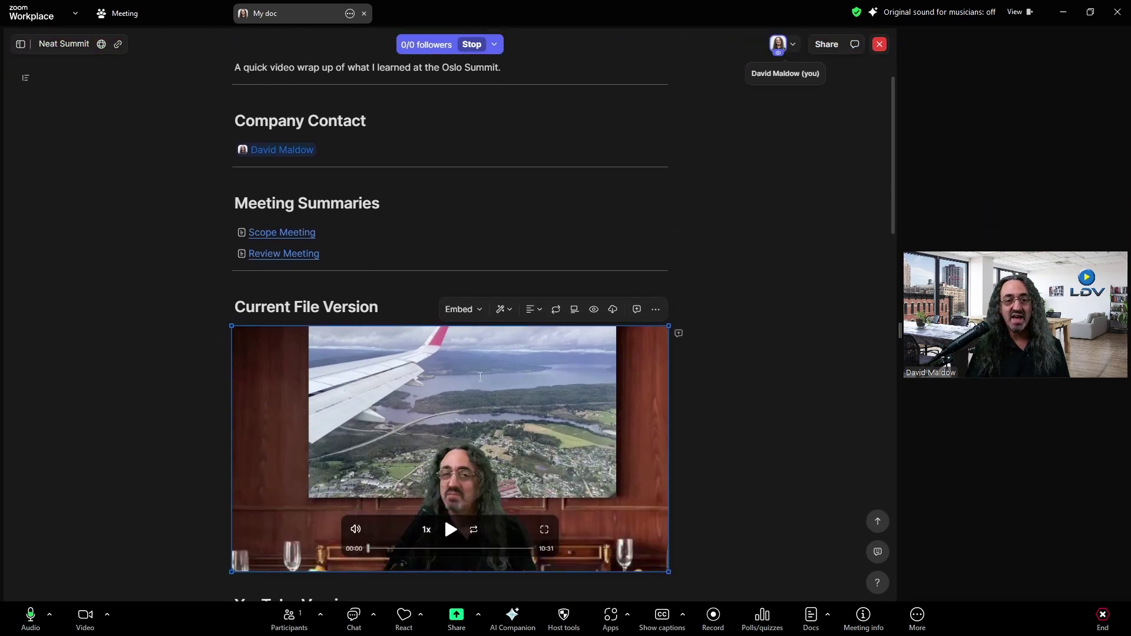
pyautogui.scroll(-6, 618, 364)
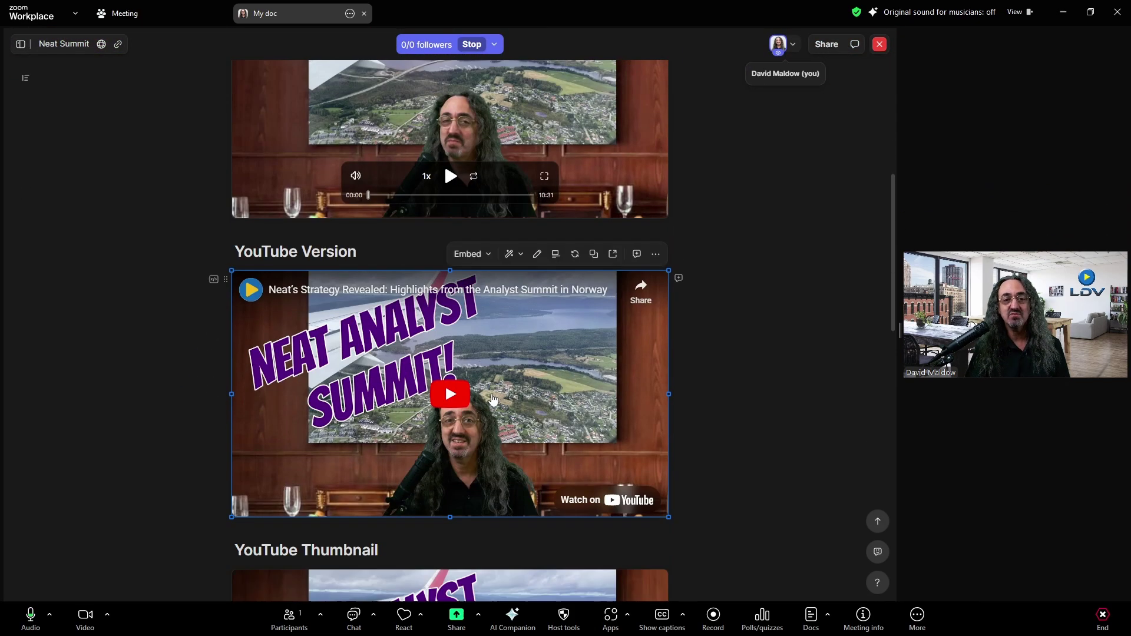
pyautogui.scroll(-9, 653, 412)
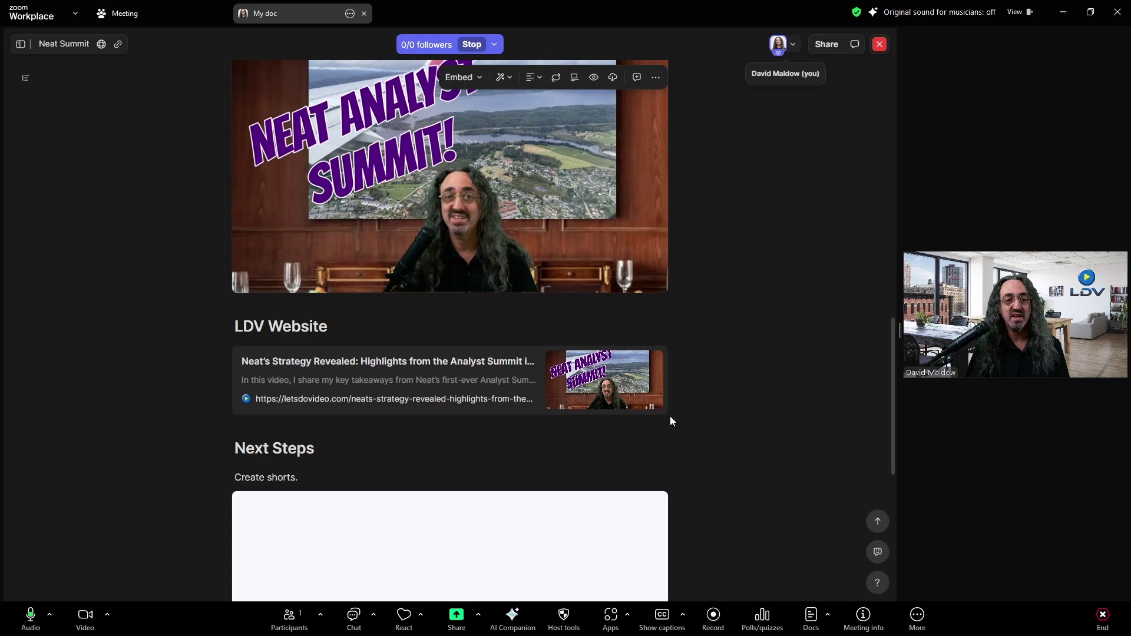
pyautogui.scroll(6, 670, 415)
pyautogui.scroll(1, 573, 330)
pyautogui.scroll(-6, 682, 336)
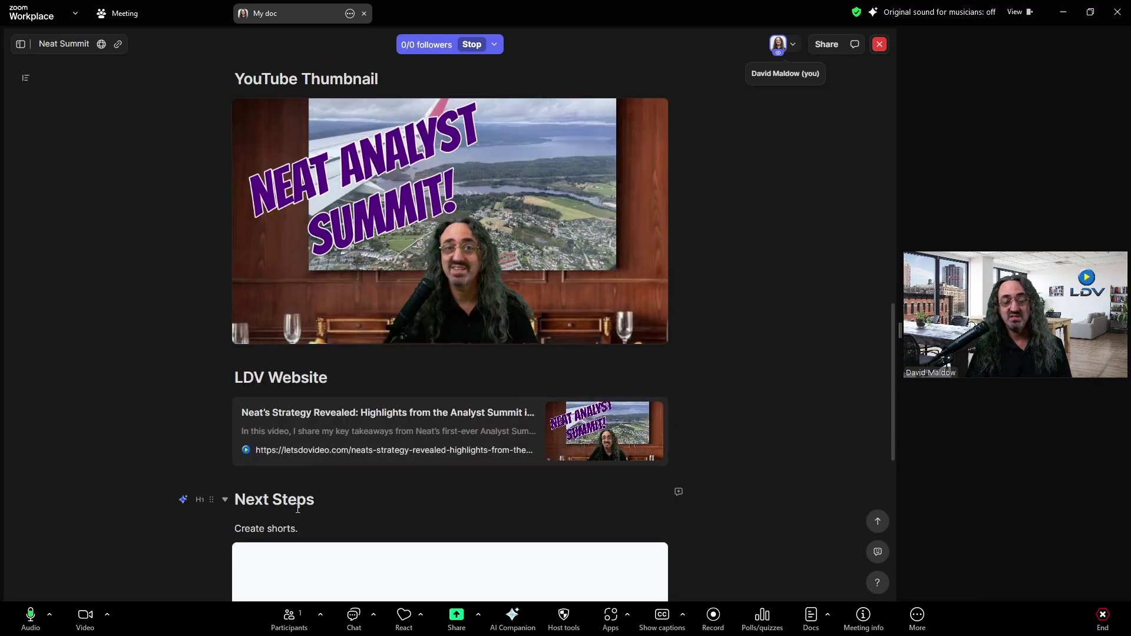
pyautogui.scroll(4, 413, 454)
pyautogui.scroll(13, 403, 452)
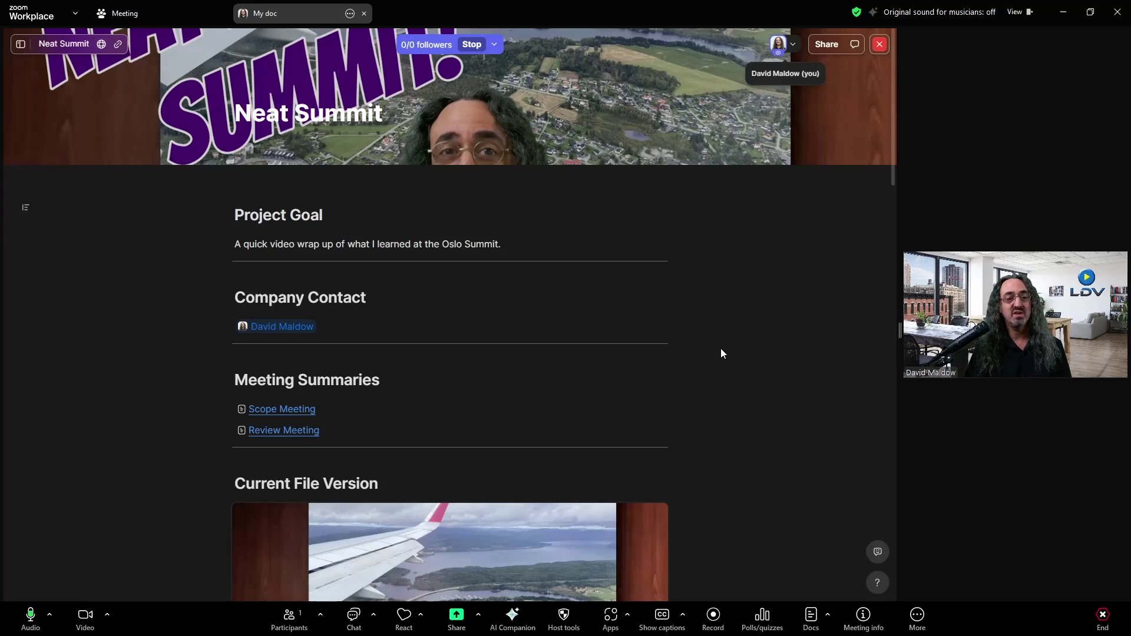
# - Stop sharing Neat Summit, open the Neat doc for yourself only, and widen its side panel
pyautogui.click(880, 44)
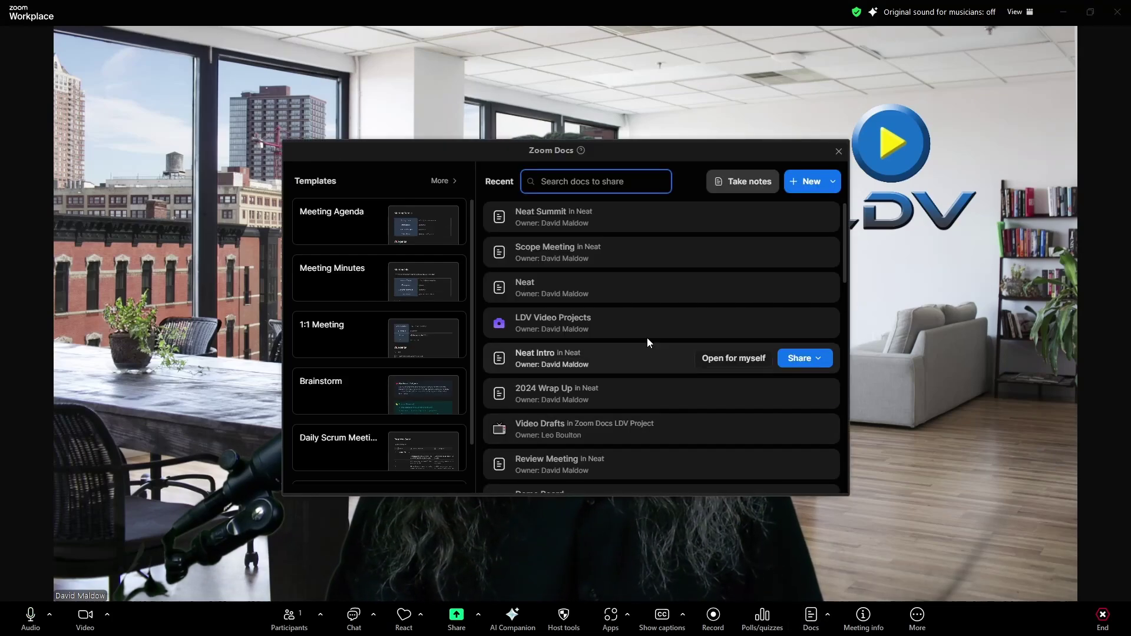
pyautogui.moveTo(687, 314)
pyautogui.moveTo(705, 295)
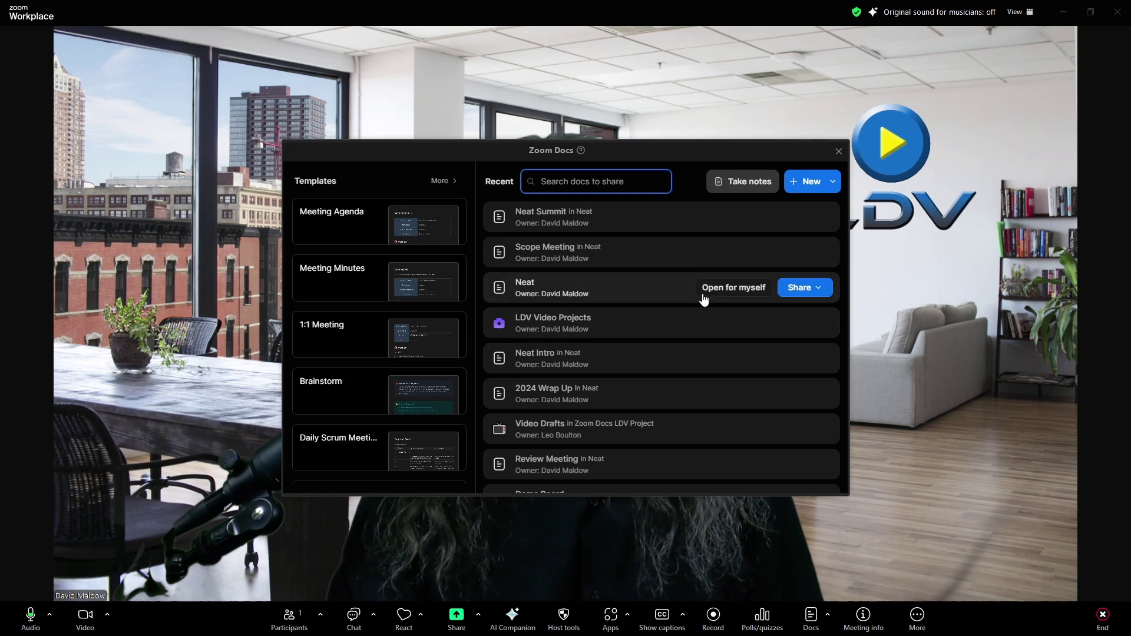
pyautogui.click(731, 289)
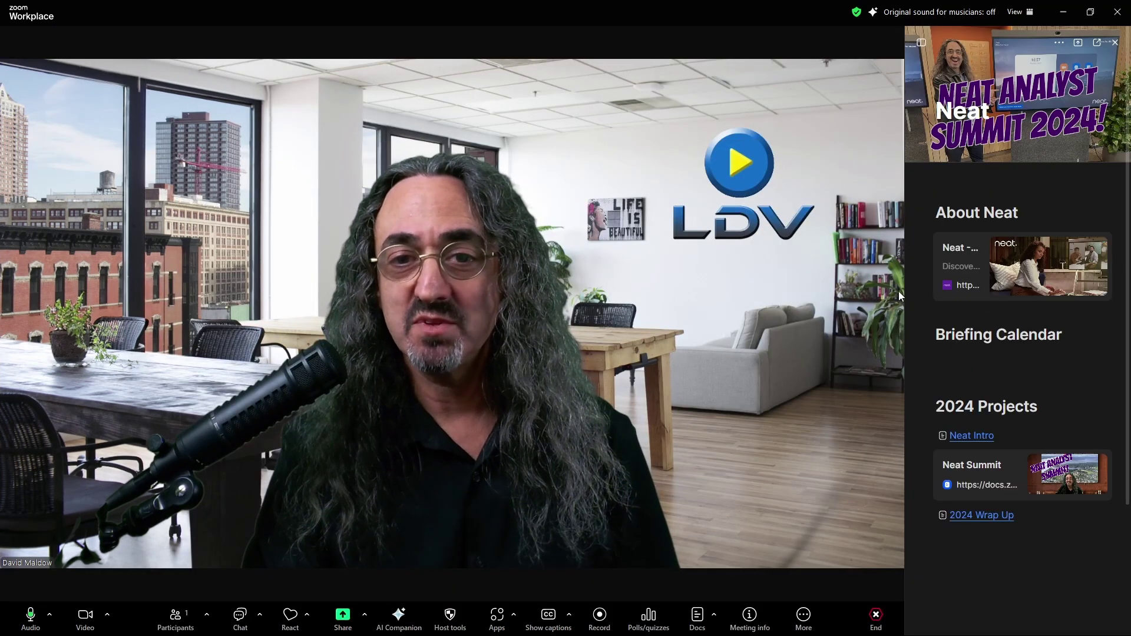
pyautogui.moveTo(909, 287); pyautogui.dragTo(659, 298)
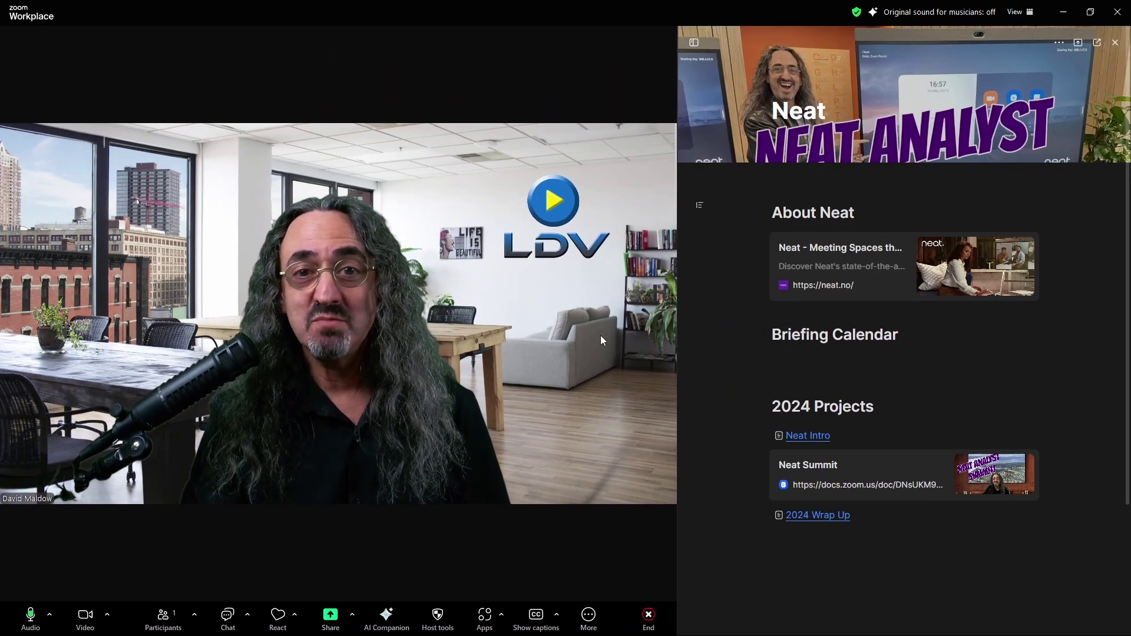